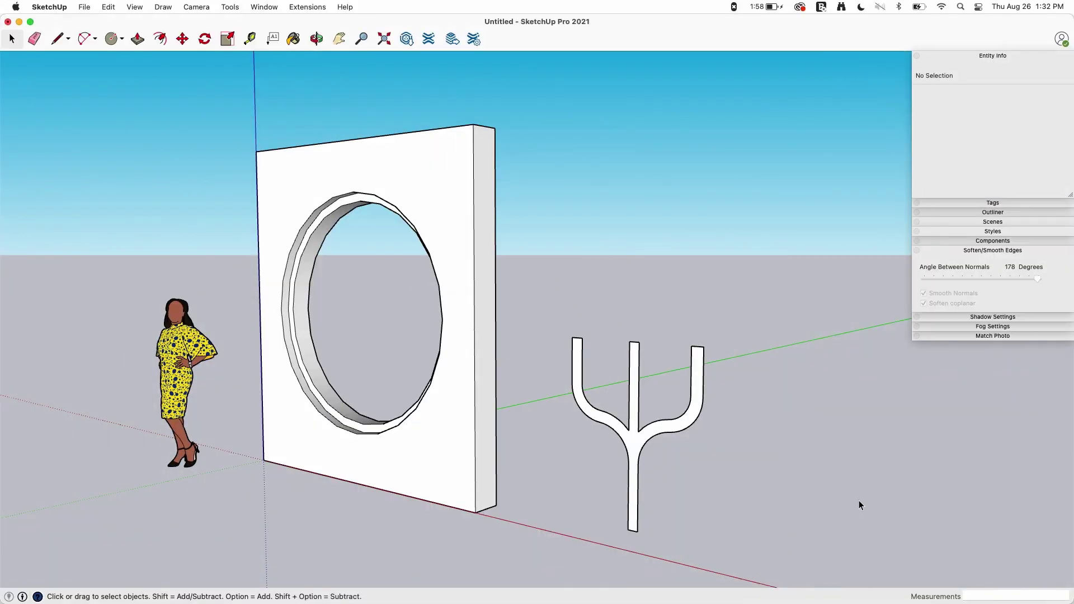
# Move the three-pronged tracery component by its top midpoint to the top inner vertex of the wall's circular opening
pyautogui.moveTo(859, 501); pyautogui.dragTo(599, 392, button='middle')
pyautogui.scroll(2, 598, 392)
pyautogui.click(599, 391)
pyautogui.scroll(5, 497, 306)
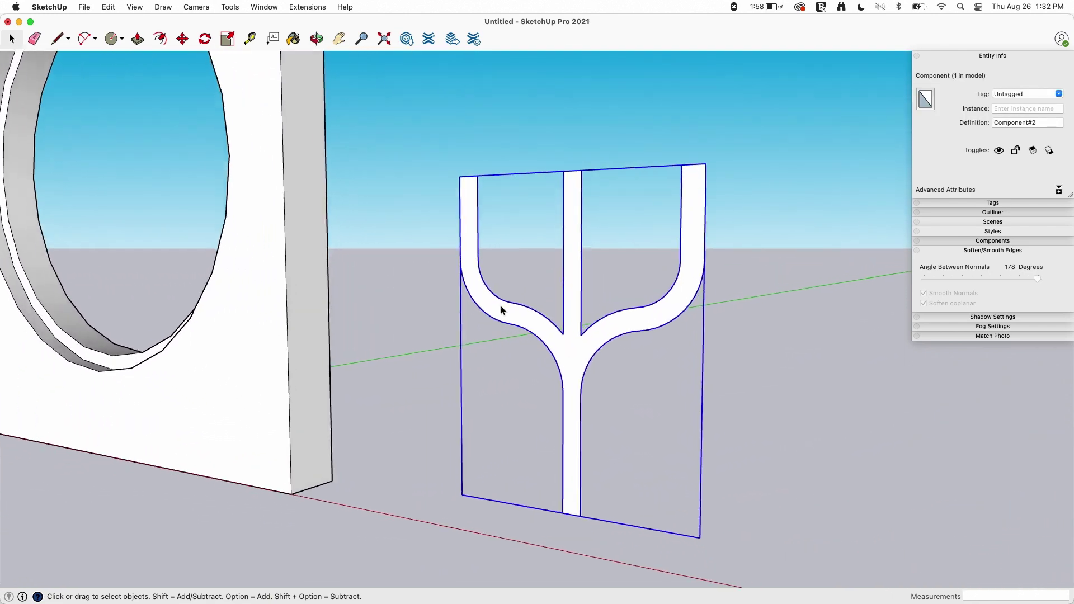
pyautogui.scroll(2, 498, 306)
pyautogui.moveTo(554, 339); pyautogui.dragTo(589, 269, button='middle')
pyautogui.scroll(-3, 589, 269)
pyautogui.moveTo(699, 336); pyautogui.dragTo(596, 206, button='middle')
pyautogui.press('m')
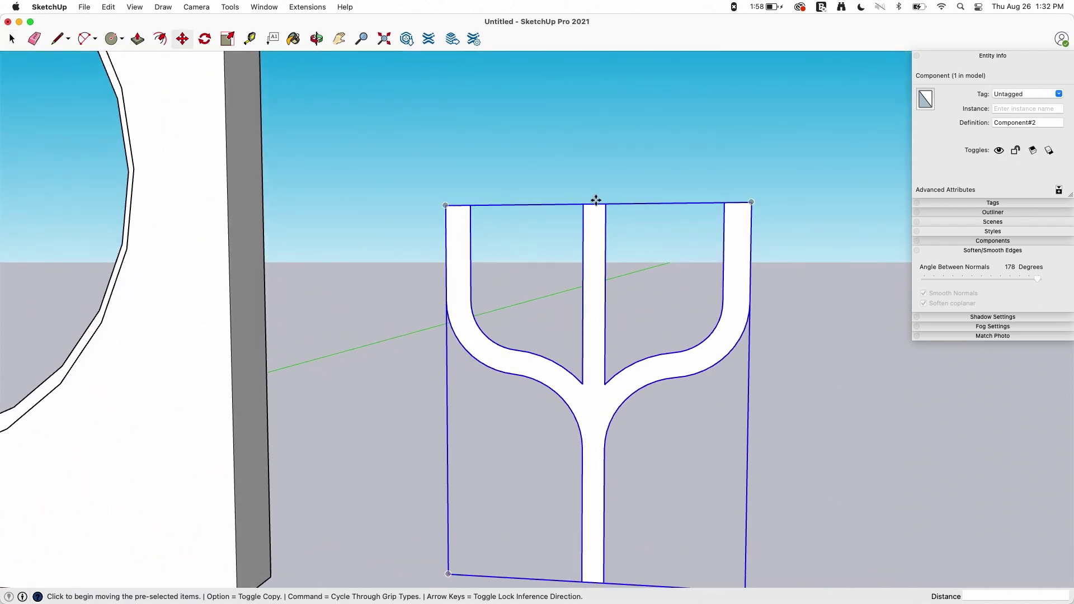
pyautogui.click(594, 206)
pyautogui.moveTo(595, 204); pyautogui.dragTo(401, 193, button='middle')
pyautogui.scroll(10, 422, 278)
pyautogui.scroll(-3, 372, 260)
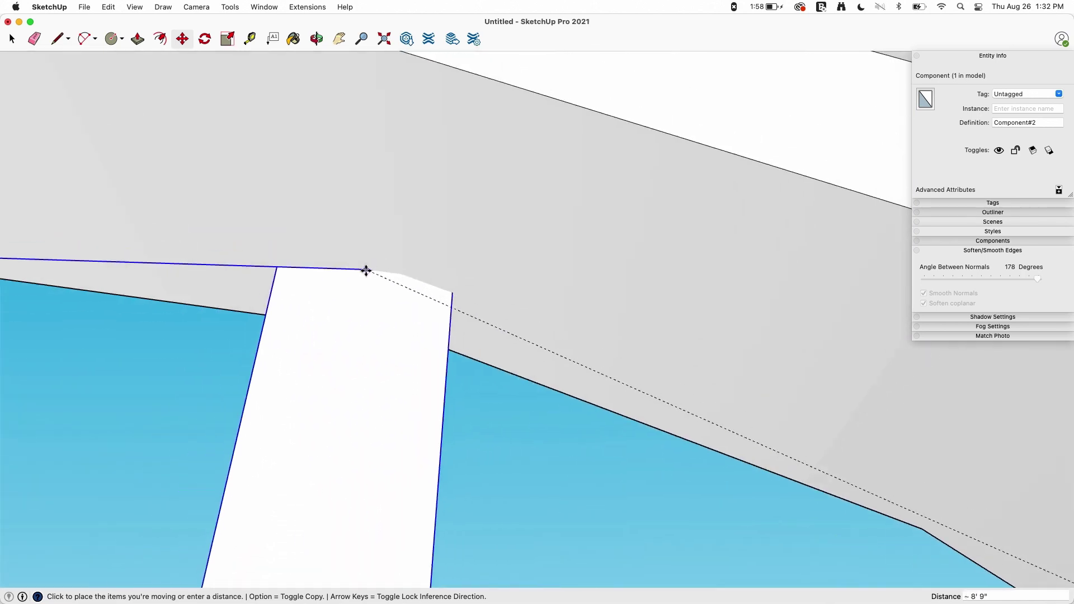
pyautogui.scroll(-5, 404, 336)
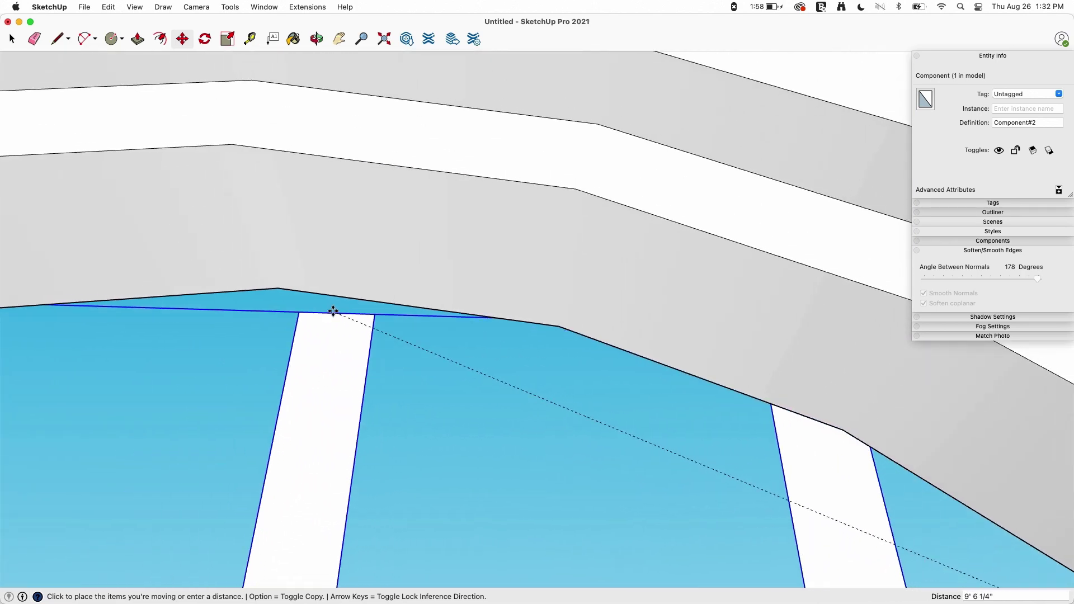
pyautogui.click(282, 290)
# Rotate a copy of the component 60 degrees about the opening's center and array it 5x to fill the circle
pyautogui.scroll(-8, 338, 302)
pyautogui.moveTo(474, 307); pyautogui.dragTo(499, 140, button='middle')
pyautogui.scroll(-5, 499, 140)
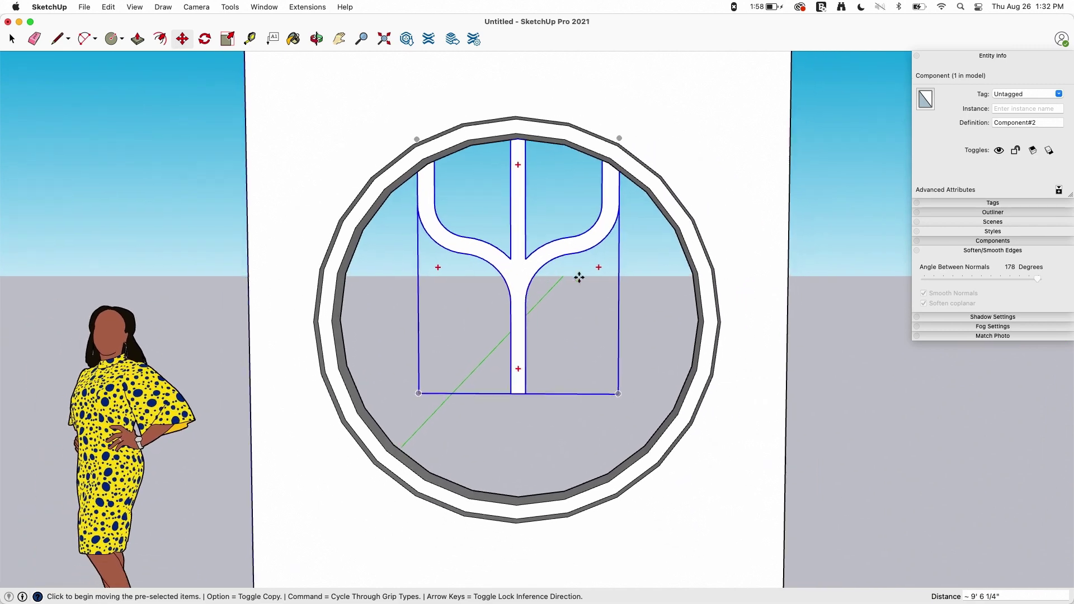
pyautogui.press('q')
pyautogui.scroll(1, 515, 340)
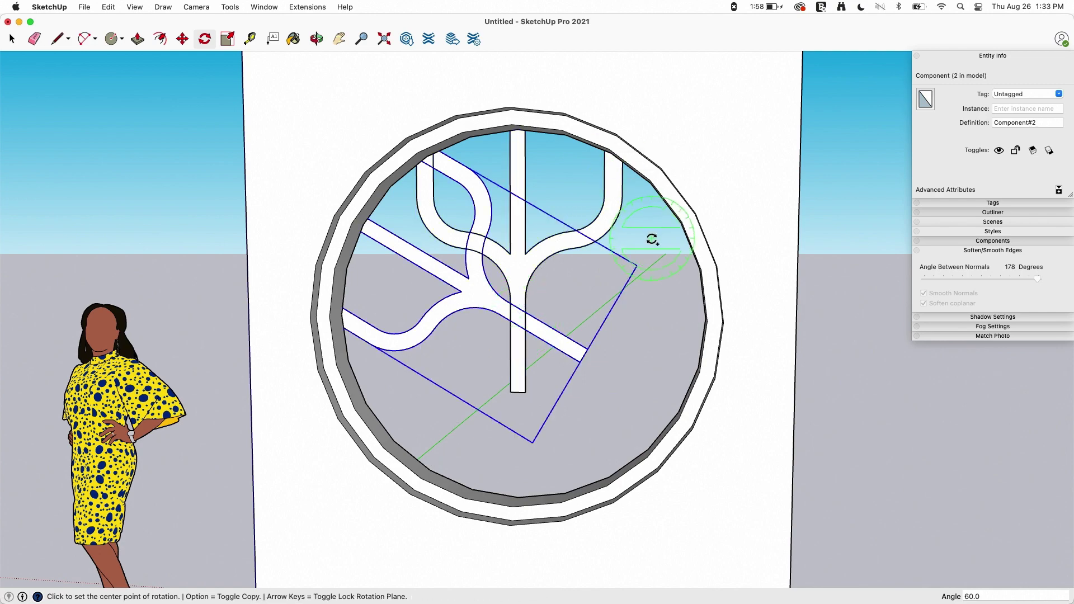
pyautogui.press('Return')
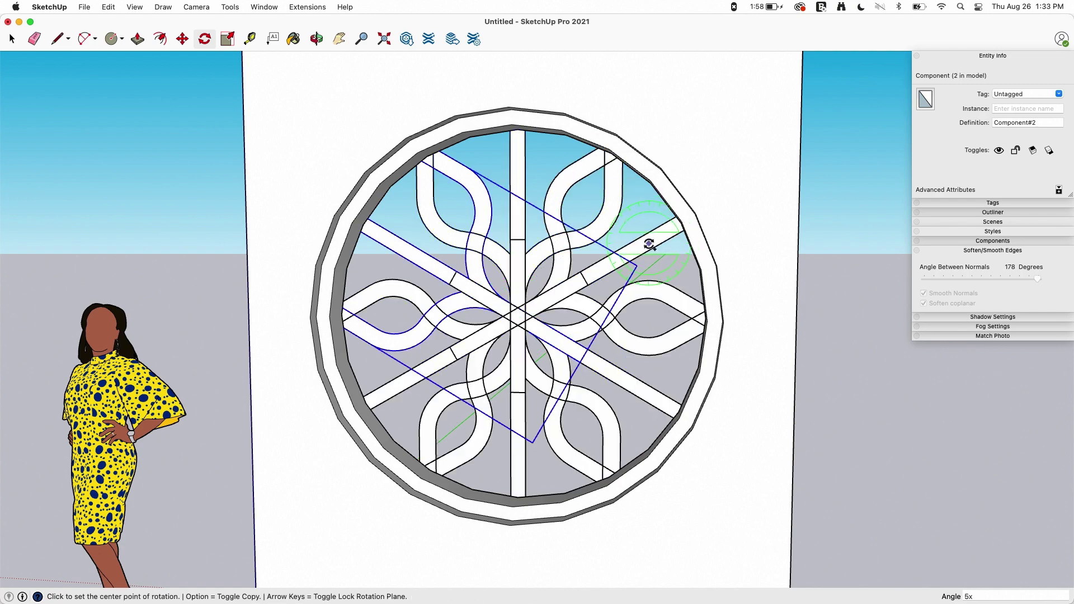
pyautogui.press('space')
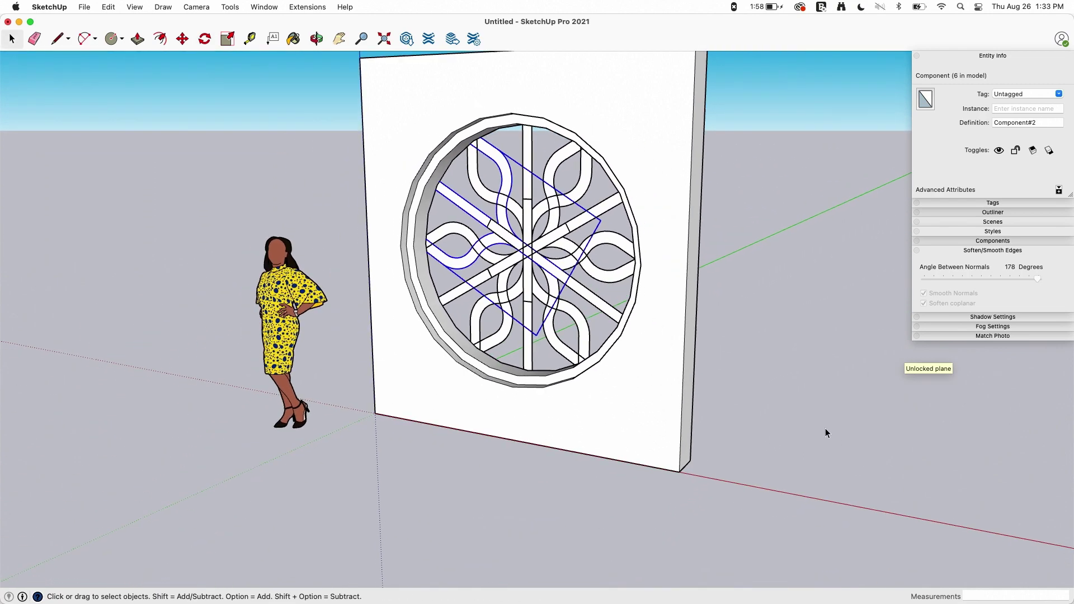
# Open the upright tracery component for editing and check its Hide Rest of Model and Hide Similar Components options
pyautogui.moveTo(541, 144); pyautogui.dragTo(464, 212, button='middle')
pyautogui.scroll(5, 581, 194)
pyautogui.scroll(3, 609, 242)
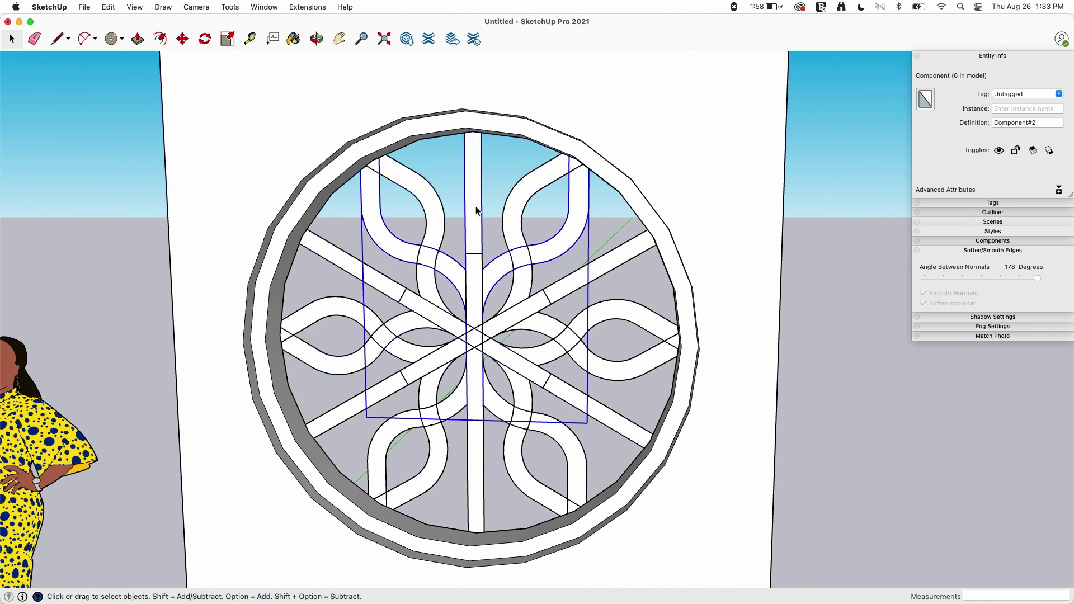
pyautogui.doubleClick(476, 209)
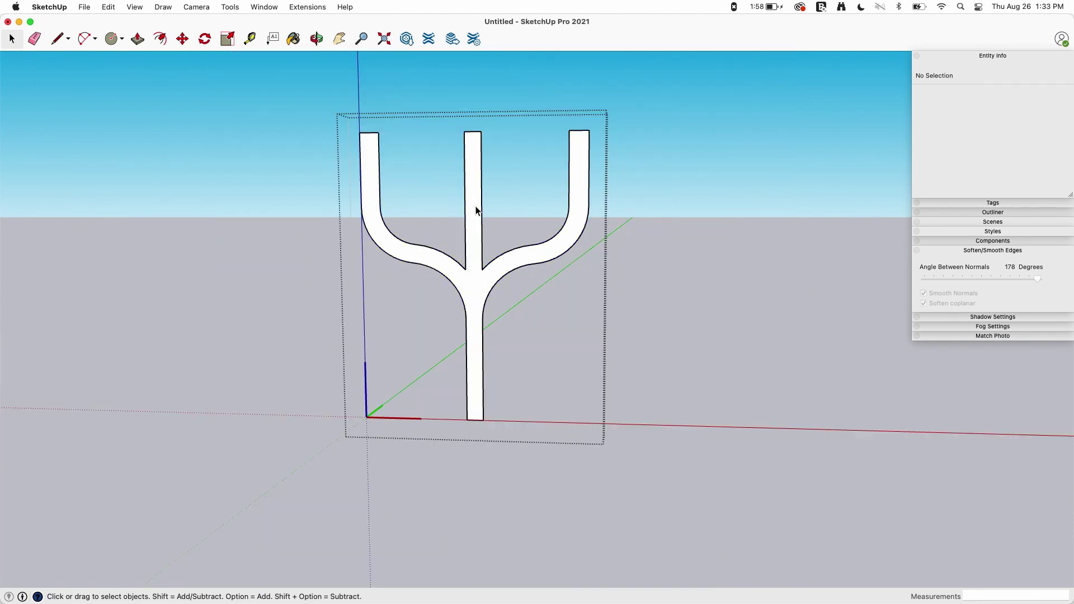
pyautogui.click(135, 7)
pyautogui.moveTo(152, 230)
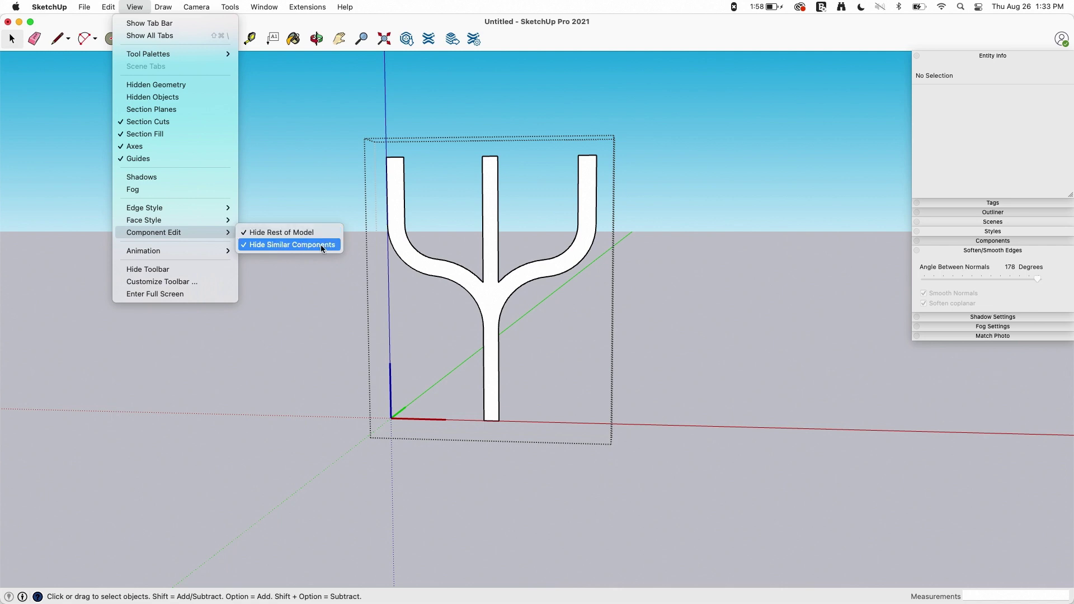
pyautogui.scroll(-1, 566, 265)
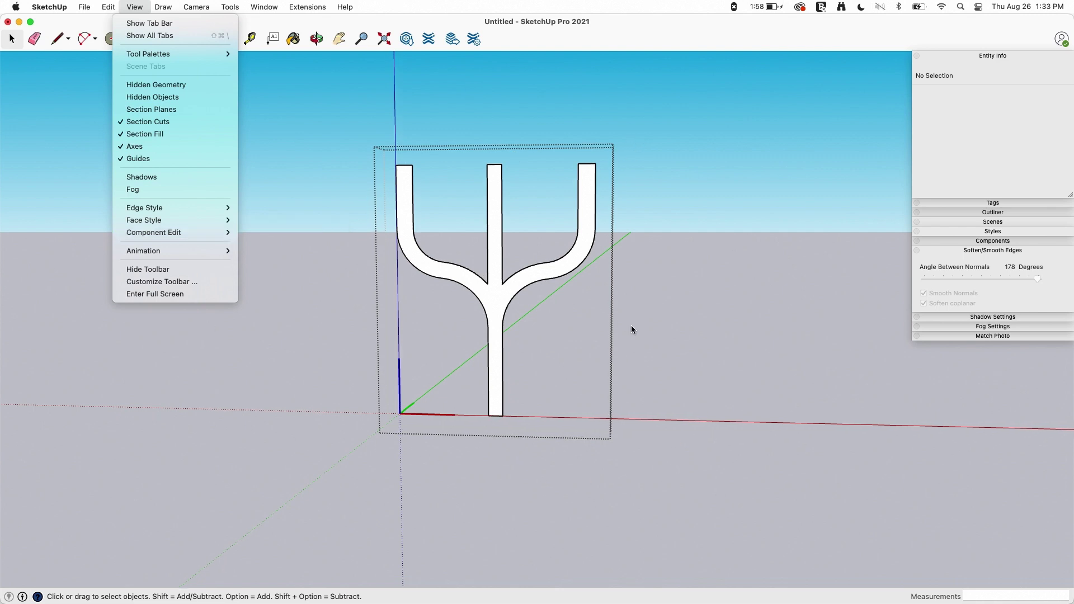
# Push/Pull the flat tracery face forward about 5 3/16" to give the component thickness
pyautogui.scroll(3, 661, 250)
pyautogui.moveTo(539, 252); pyautogui.dragTo(499, 307, button='middle')
pyautogui.click(503, 322)
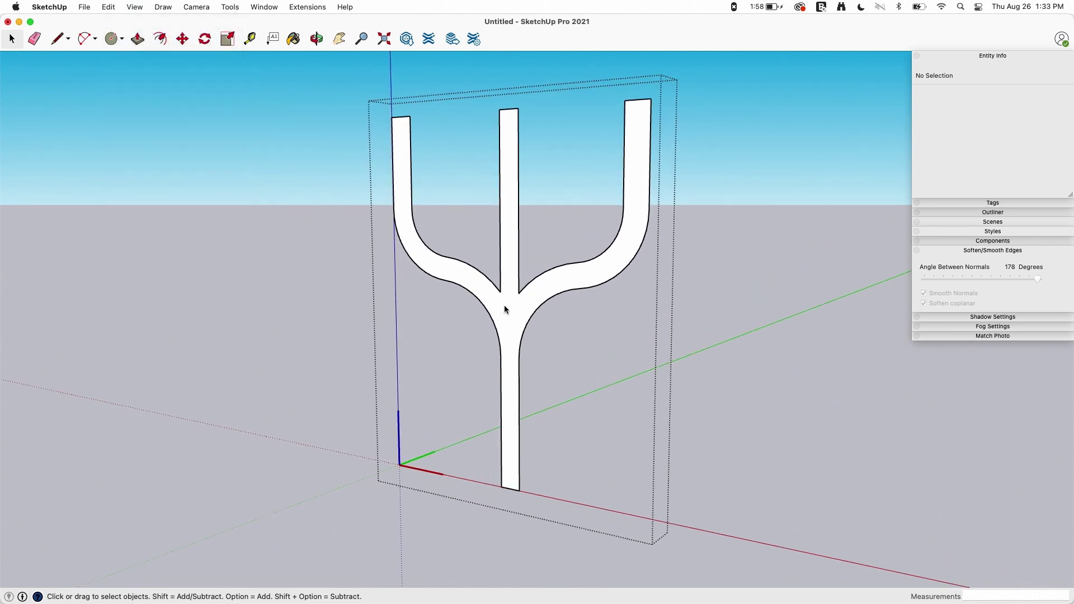
pyautogui.press('p')
pyautogui.click(503, 312)
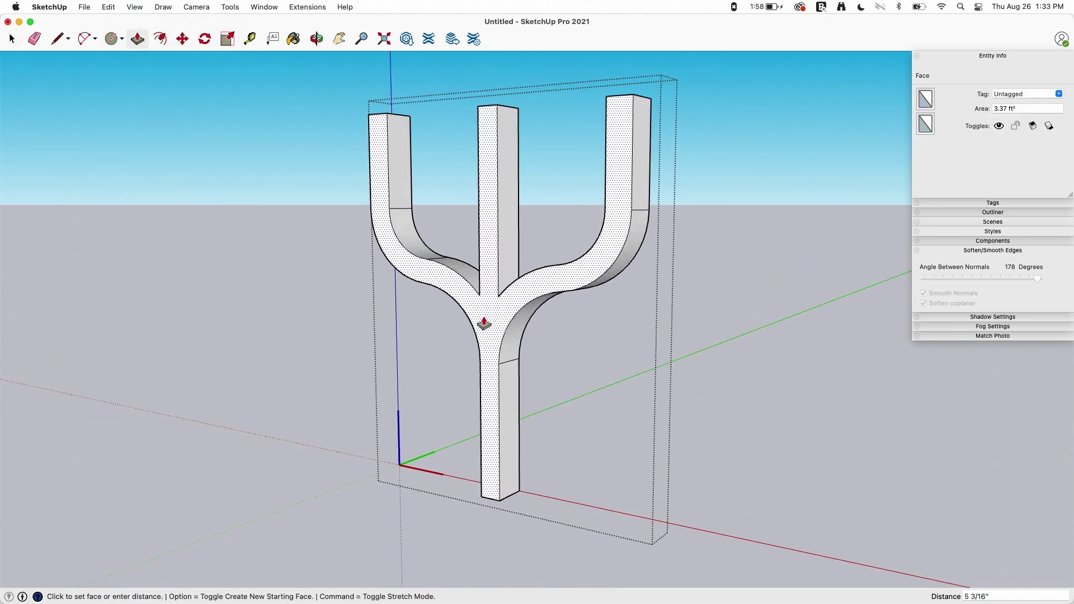
pyautogui.click(483, 324)
pyautogui.press('space')
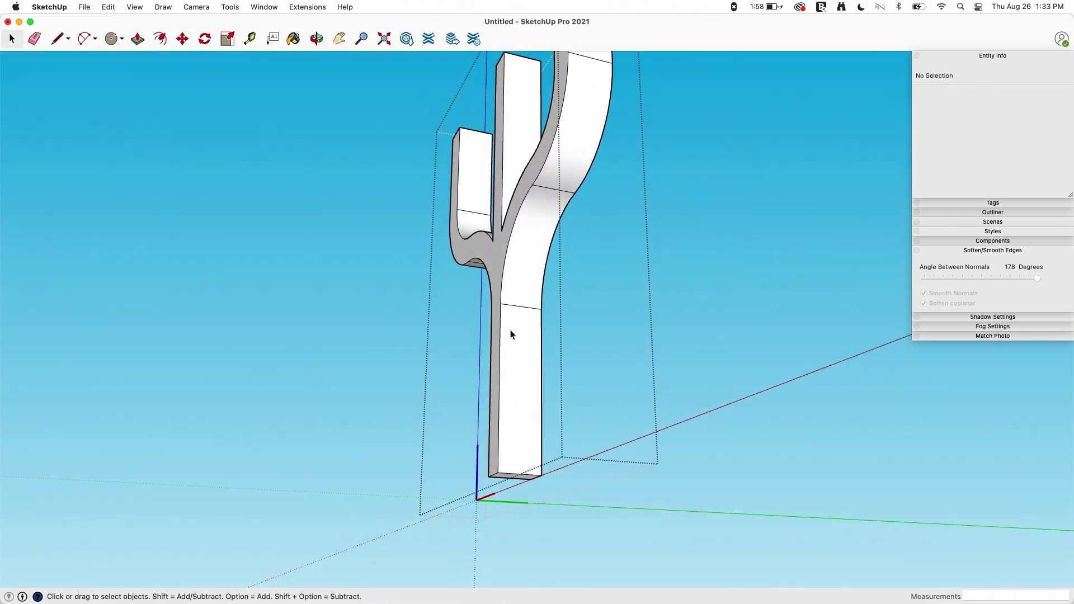
# Soften the seam edges where the curved and straight sides of the tracery branches meet
pyautogui.moveTo(510, 335); pyautogui.dragTo(584, 103, button='middle')
pyautogui.moveTo(555, 220); pyautogui.dragTo(410, 225, button='middle')
pyautogui.press('e')
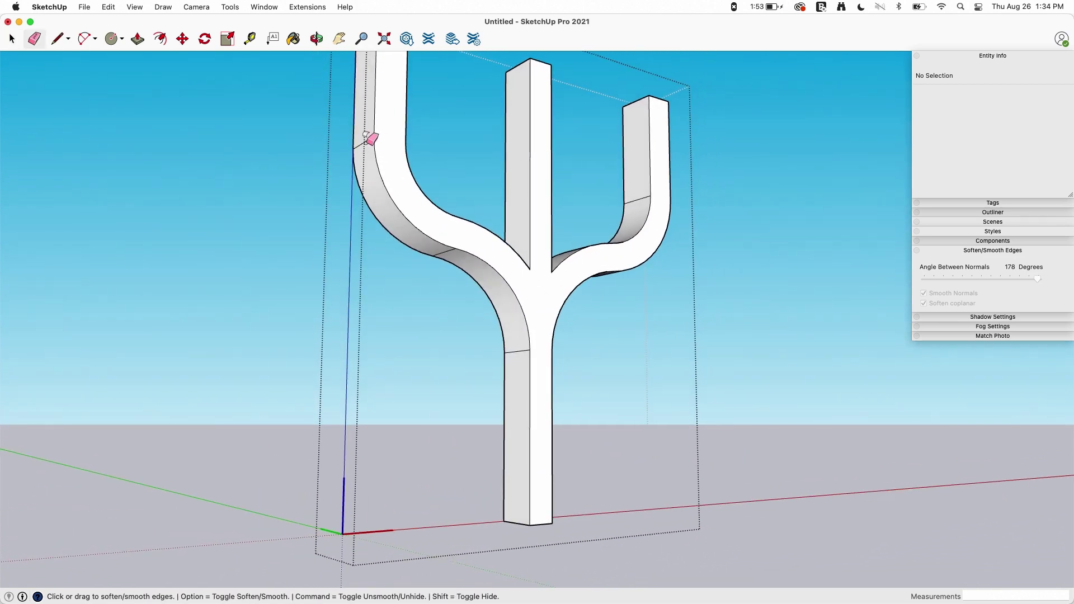
pyautogui.moveTo(369, 136)
pyautogui.mouseDown(button='middle')
pyautogui.moveTo(403, 233)
pyautogui.moveTo(441, 241)
pyautogui.mouseUp(button='middle')
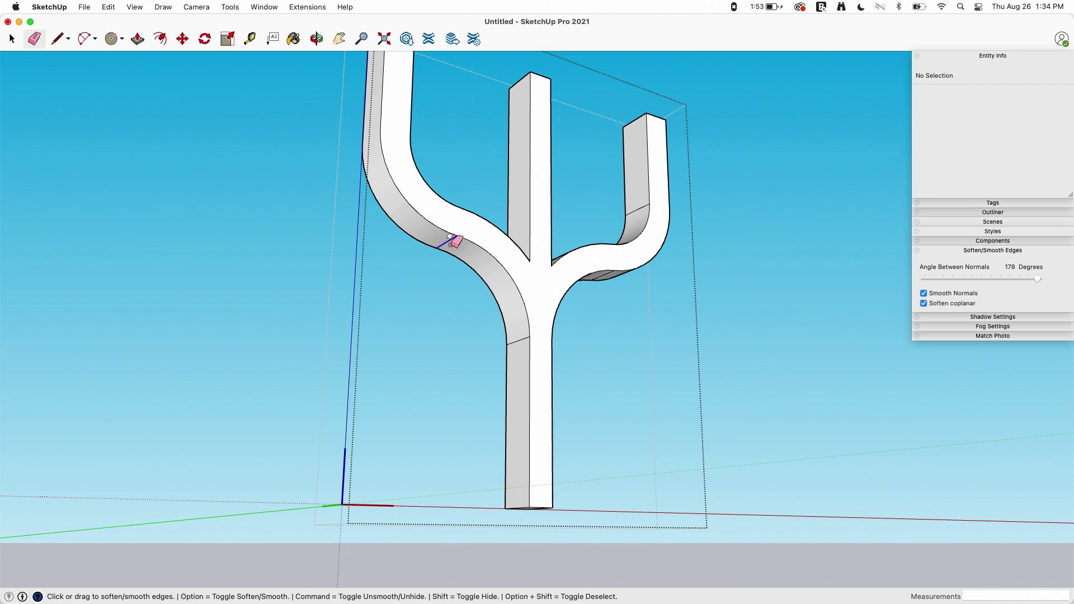
pyautogui.moveTo(516, 350)
pyautogui.mouseDown(button='middle')
pyautogui.moveTo(550, 311)
pyautogui.moveTo(542, 342)
pyautogui.mouseUp(button='middle')
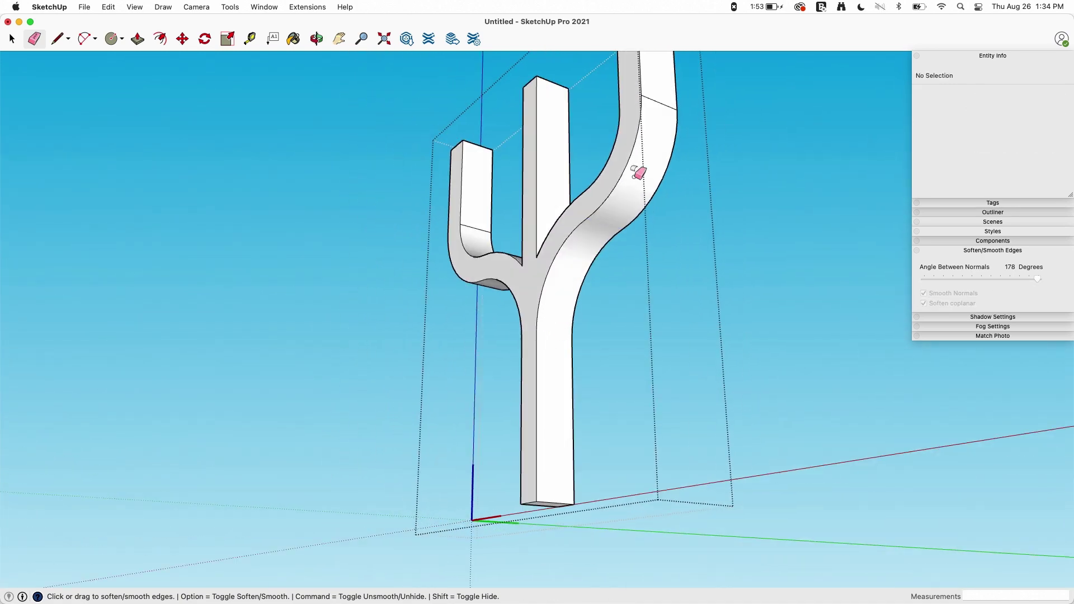
pyautogui.moveTo(660, 101); pyautogui.dragTo(614, 271, button='middle')
pyautogui.moveTo(666, 194)
pyautogui.mouseDown(button='middle')
pyautogui.moveTo(364, 351)
pyautogui.moveTo(391, 91)
pyautogui.moveTo(423, 161)
pyautogui.mouseUp(button='middle')
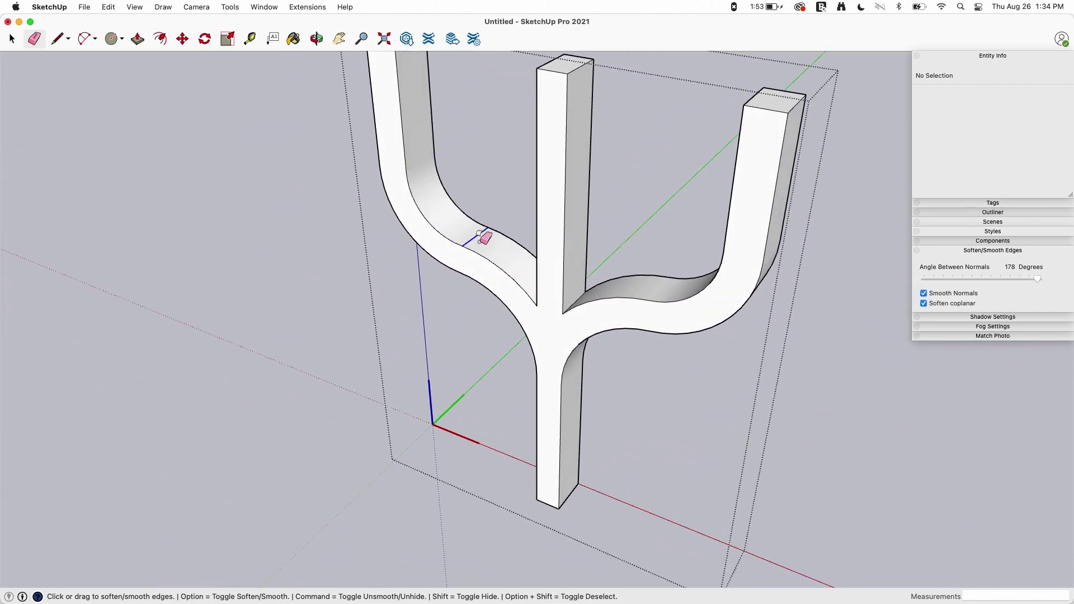
pyautogui.press('space')
# Check the full pattern, reopen the tracery component and Push/Pull its front face about 1 1/16"
pyautogui.moveTo(485, 238)
pyautogui.mouseDown(button='middle')
pyautogui.moveTo(481, 173)
pyautogui.moveTo(546, 251)
pyautogui.moveTo(772, 309)
pyautogui.moveTo(582, 201)
pyautogui.moveTo(672, 288)
pyautogui.moveTo(800, 237)
pyautogui.mouseUp(button='middle')
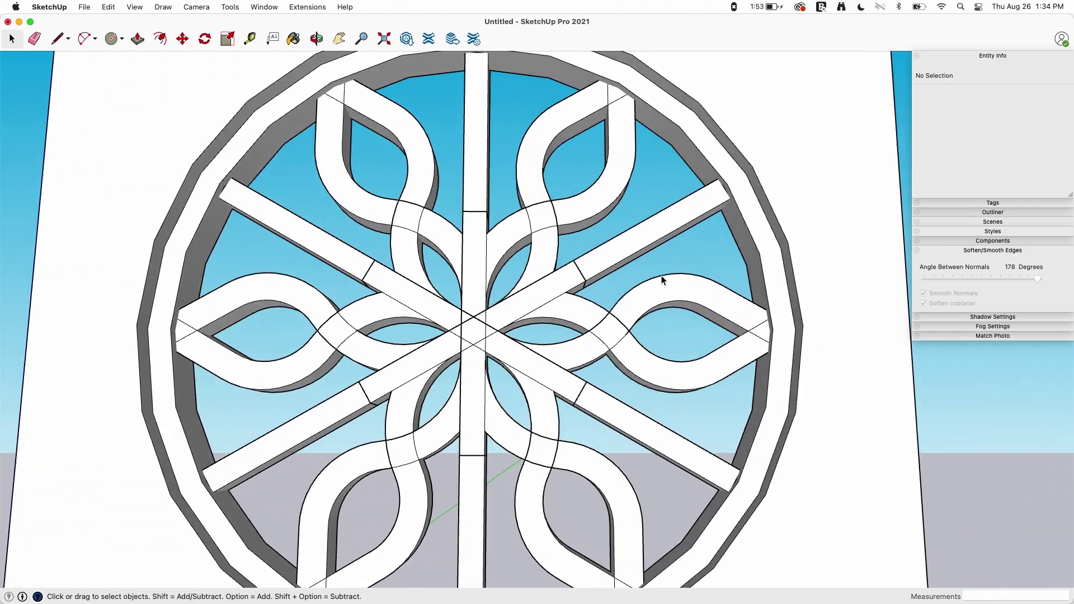
pyautogui.moveTo(662, 279); pyautogui.dragTo(503, 182, button='middle')
pyautogui.scroll(-2, 503, 182)
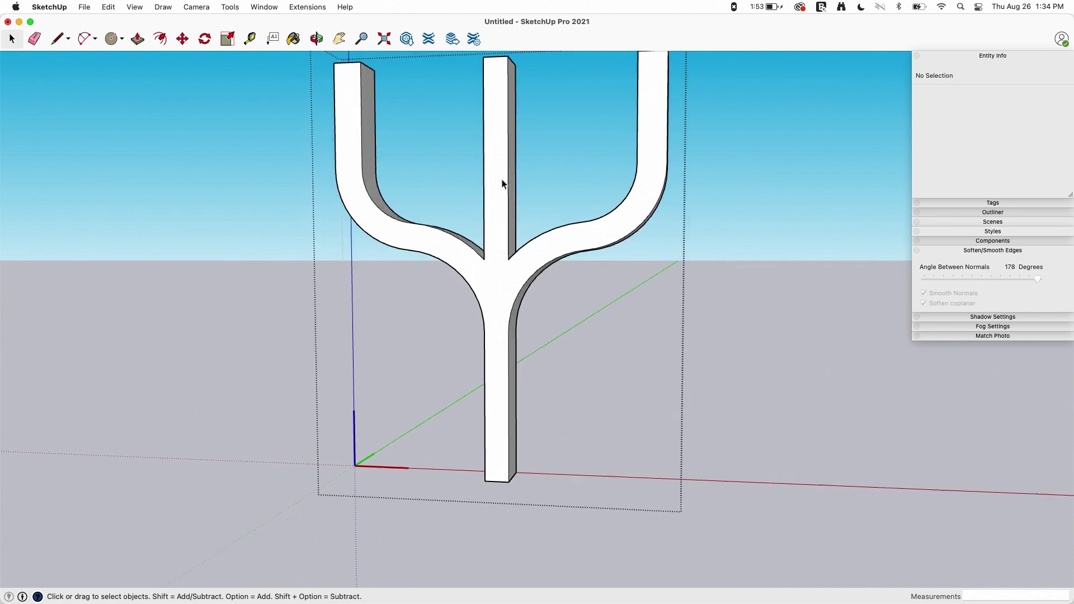
pyautogui.moveTo(502, 179)
pyautogui.mouseDown(button='middle')
pyautogui.moveTo(493, 213)
pyautogui.moveTo(501, 199)
pyautogui.mouseUp(button='middle')
pyautogui.scroll(4, 493, 213)
pyautogui.click(501, 198)
pyautogui.press('p')
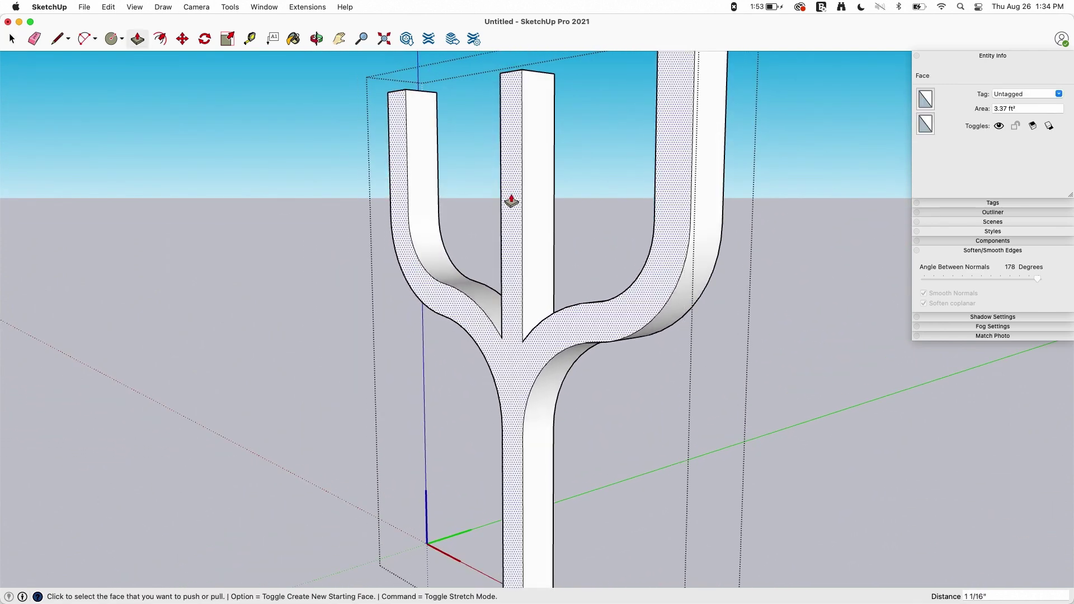
pyautogui.press('space')
# Offset the outline of the tracery's front face inward about 13/16"
pyautogui.press('f')
pyautogui.click(521, 180)
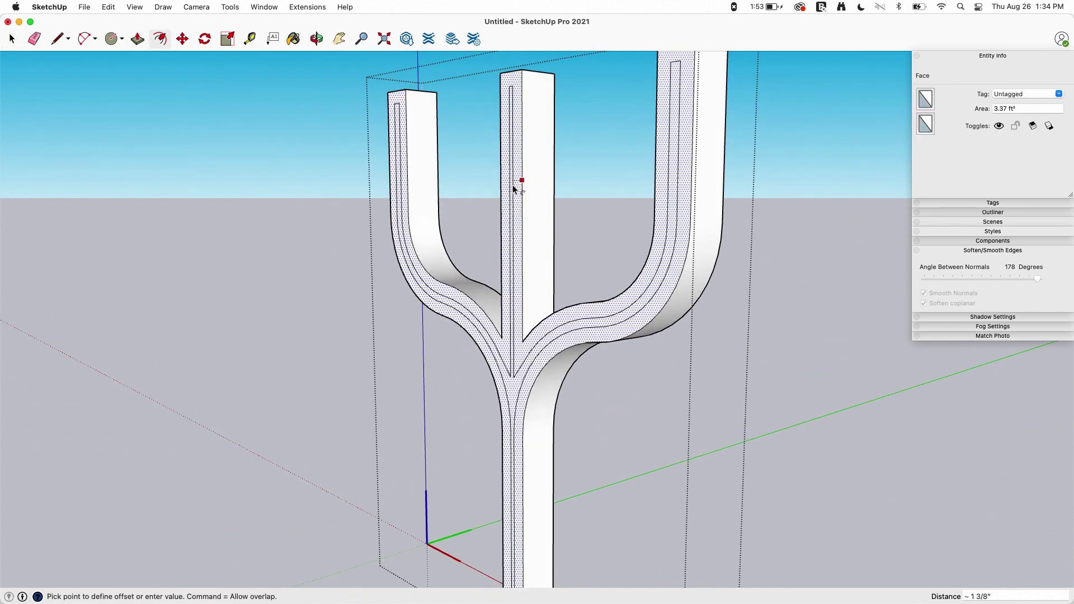
pyautogui.moveTo(513, 172); pyautogui.dragTo(518, 173, button='middle')
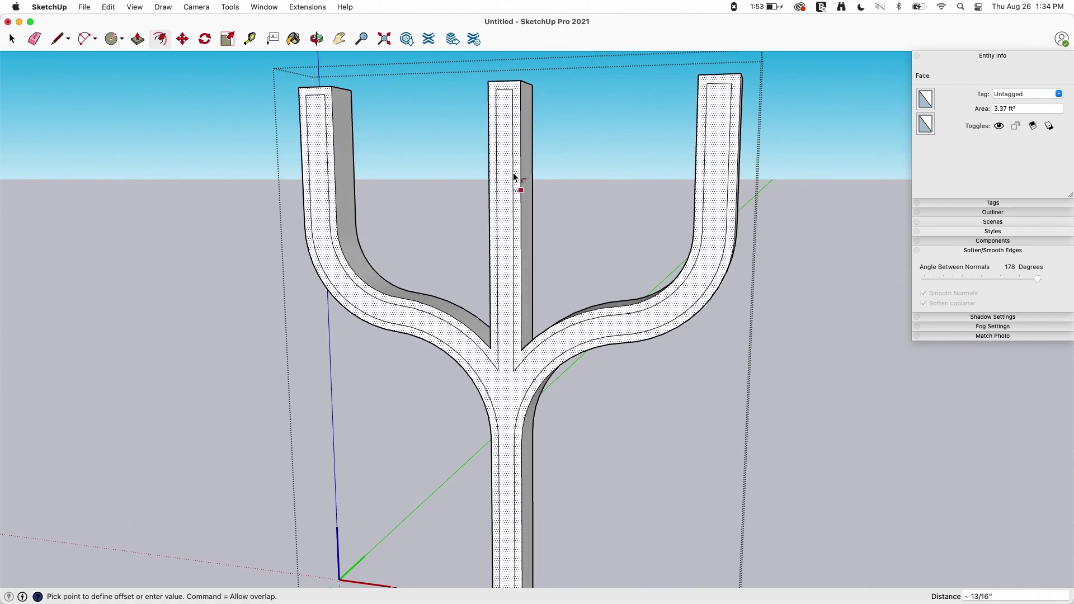
pyautogui.click(513, 177)
pyautogui.press('space')
# Move the three upper end edges of the offset outline about 7/8" up to the prongs' outer ends
pyautogui.scroll(5, 384, 213)
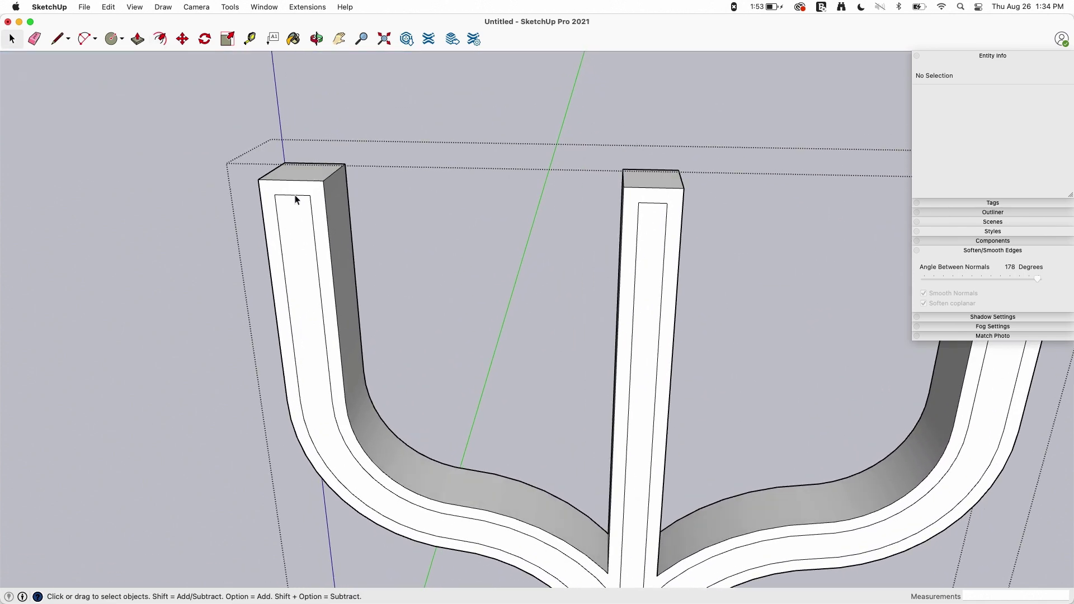
pyautogui.keyDown('shift'); pyautogui.click(656, 206); pyautogui.keyUp('shift')
pyautogui.keyDown('shift'); pyautogui.hscroll(5, 683, 224); pyautogui.keyUp('shift')
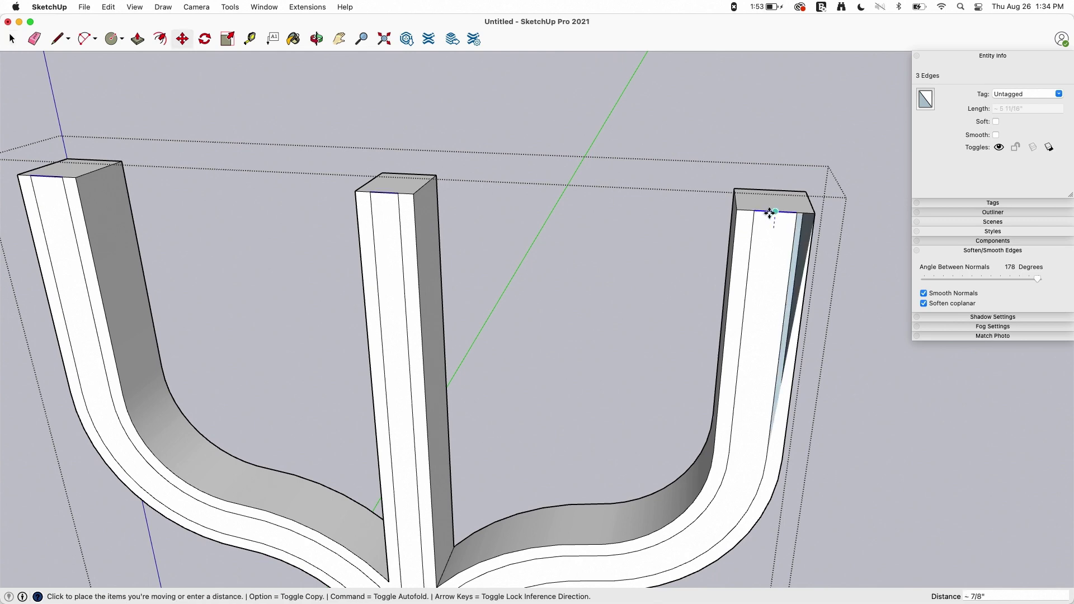
pyautogui.press('space')
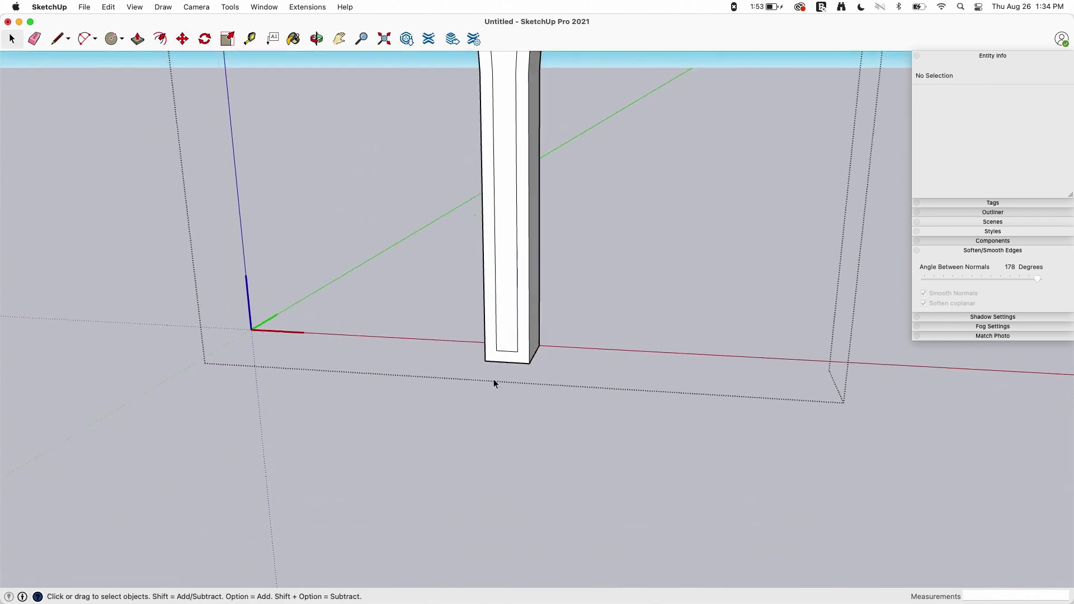
# Move the lower end edge of the offset outline about 7/8" down to the stem's bottom edge
pyautogui.click(505, 343)
pyautogui.scroll(3, 504, 343)
pyautogui.press('m')
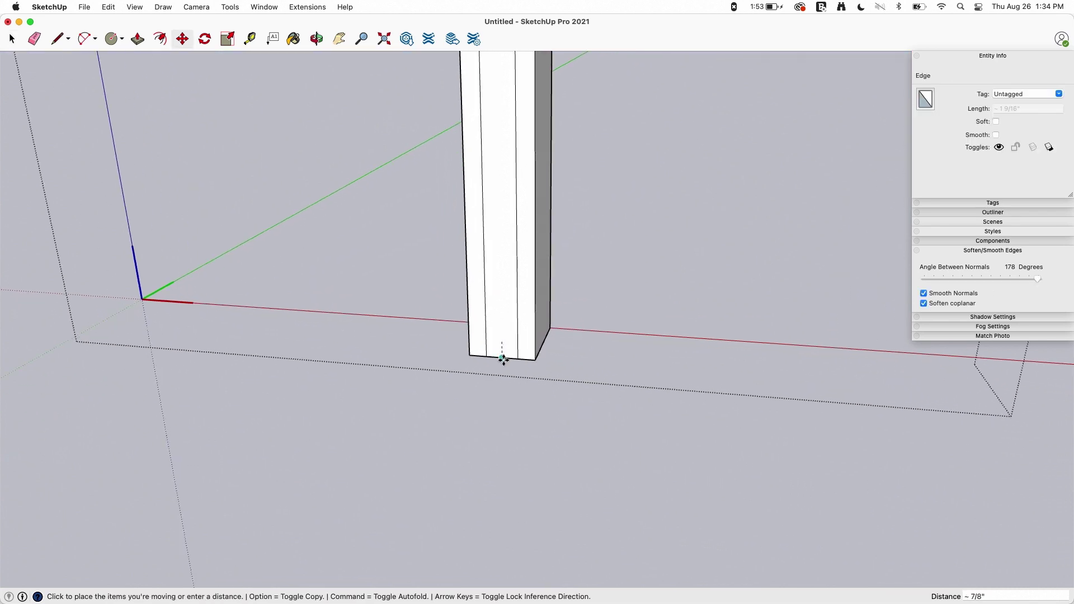
pyautogui.press('space')
pyautogui.click(591, 379)
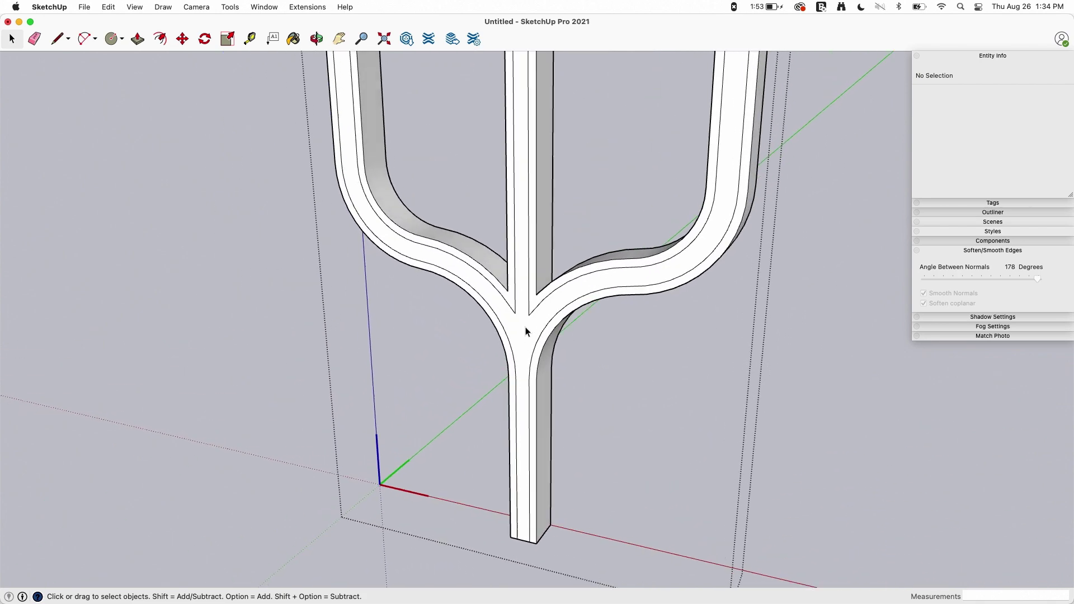
# Move the inner offset face forward along the green axis about 7/16" to bevel the front of the tracery
pyautogui.click(524, 326)
pyautogui.press('m')
pyautogui.click(523, 325)
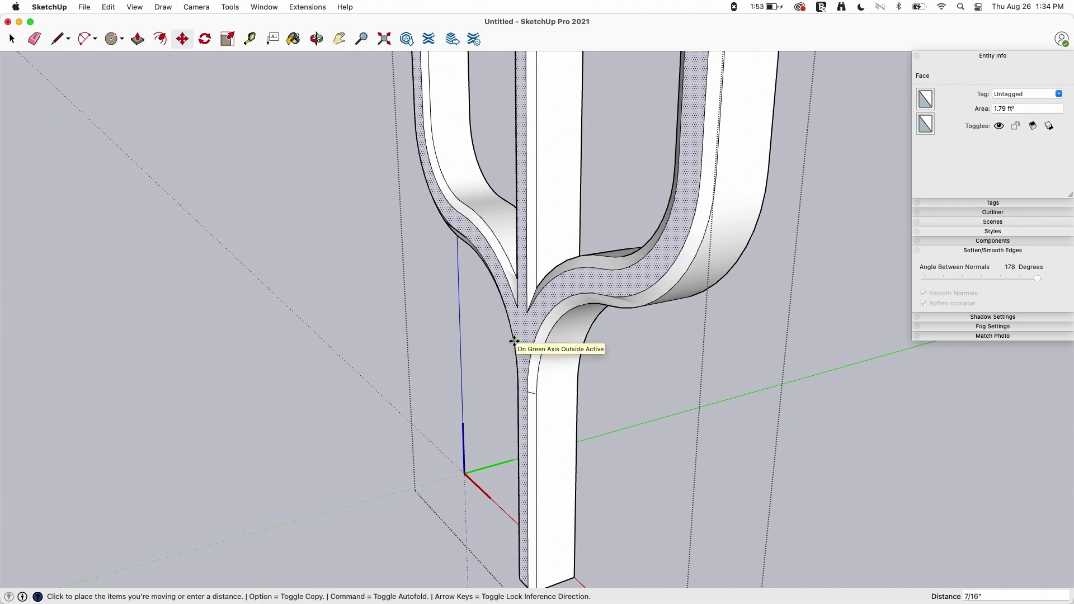
pyautogui.click(514, 341)
pyautogui.press('space')
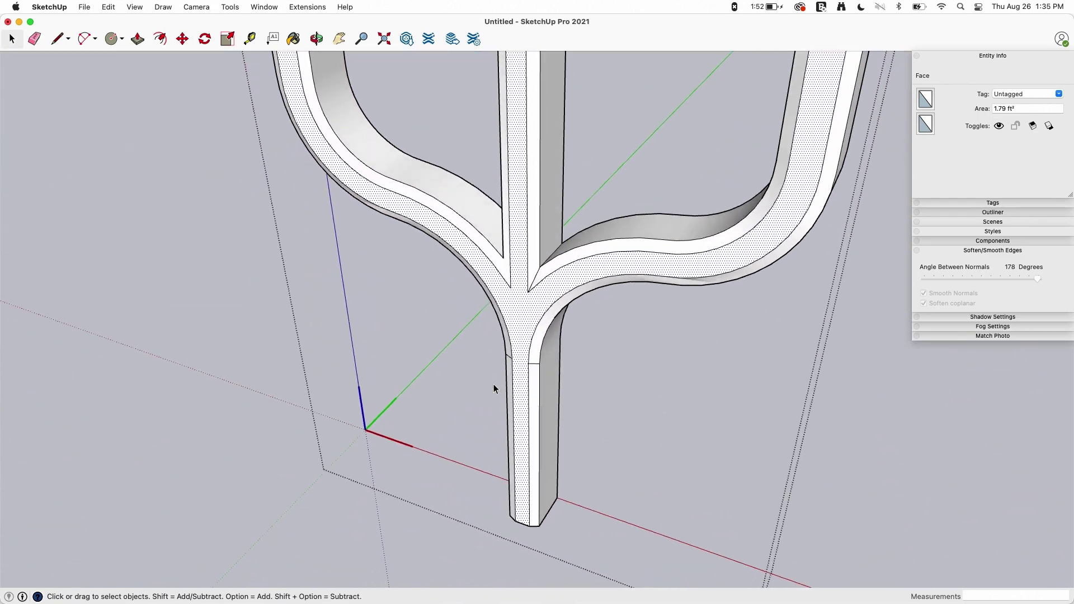
# Soften the short seam edges across the new bevel where the stem meets the curved branches
pyautogui.moveTo(493, 383)
pyautogui.mouseDown(button='middle')
pyautogui.moveTo(532, 401)
pyautogui.moveTo(499, 421)
pyautogui.moveTo(482, 397)
pyautogui.mouseUp(button='middle')
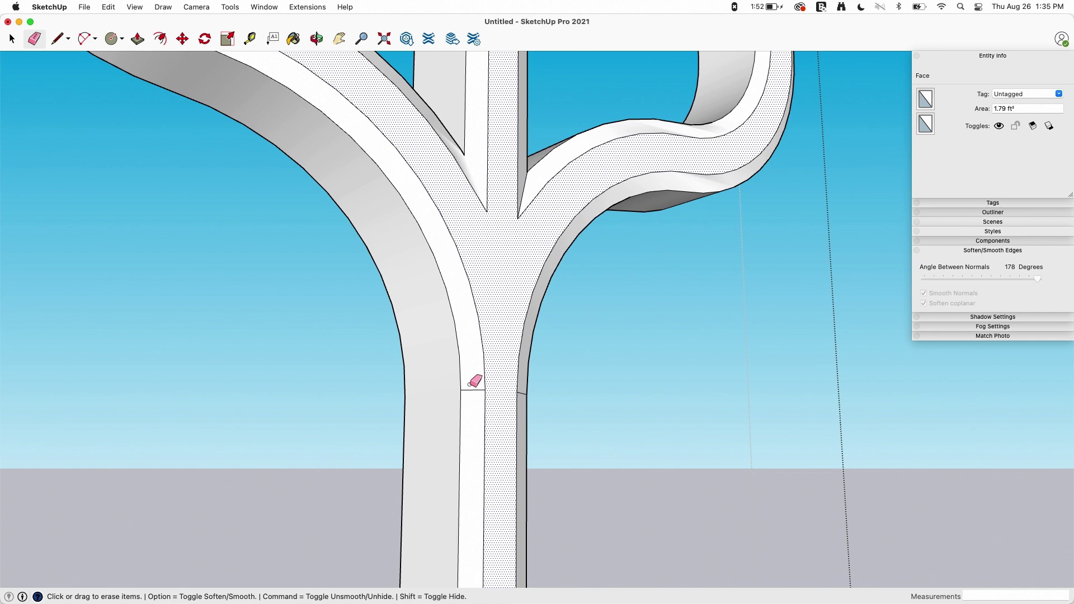
pyautogui.moveTo(472, 378)
pyautogui.mouseDown(button='middle')
pyautogui.moveTo(475, 392)
pyautogui.moveTo(505, 386)
pyautogui.moveTo(492, 386)
pyautogui.moveTo(465, 269)
pyautogui.moveTo(450, 252)
pyautogui.mouseUp(button='middle')
pyautogui.press('space')
# Draw a crease line about 2 9/16" long between the bevel corners at the fork beside the center bar, and close the component
pyautogui.press('l')
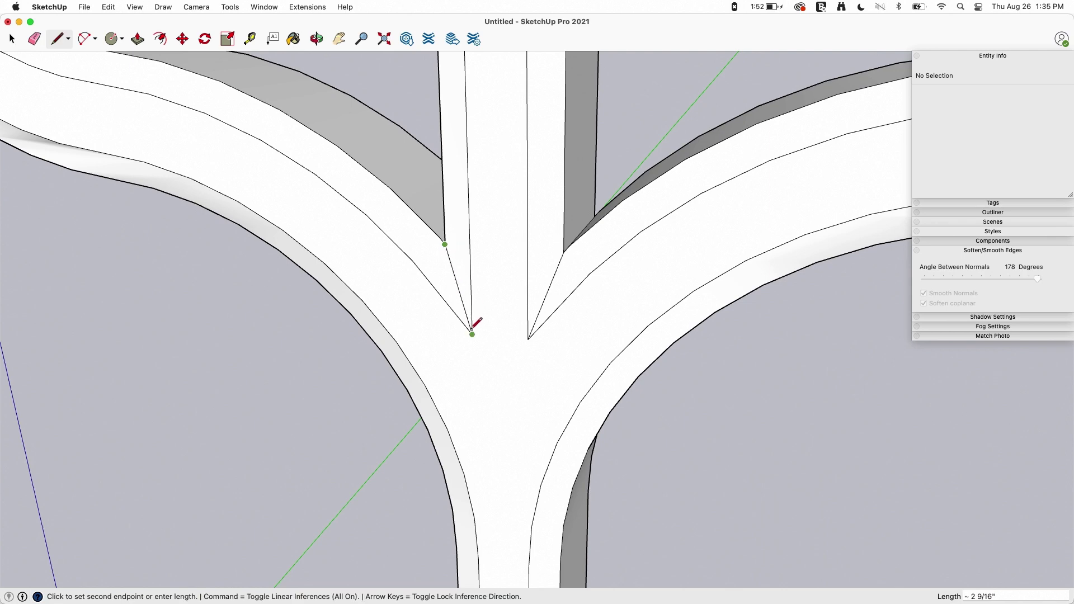
pyautogui.press('space')
pyautogui.moveTo(447, 252); pyautogui.dragTo(515, 329, button='middle')
pyautogui.scroll(-5, 514, 330)
pyautogui.moveTo(559, 412); pyautogui.dragTo(625, 323, button='middle')
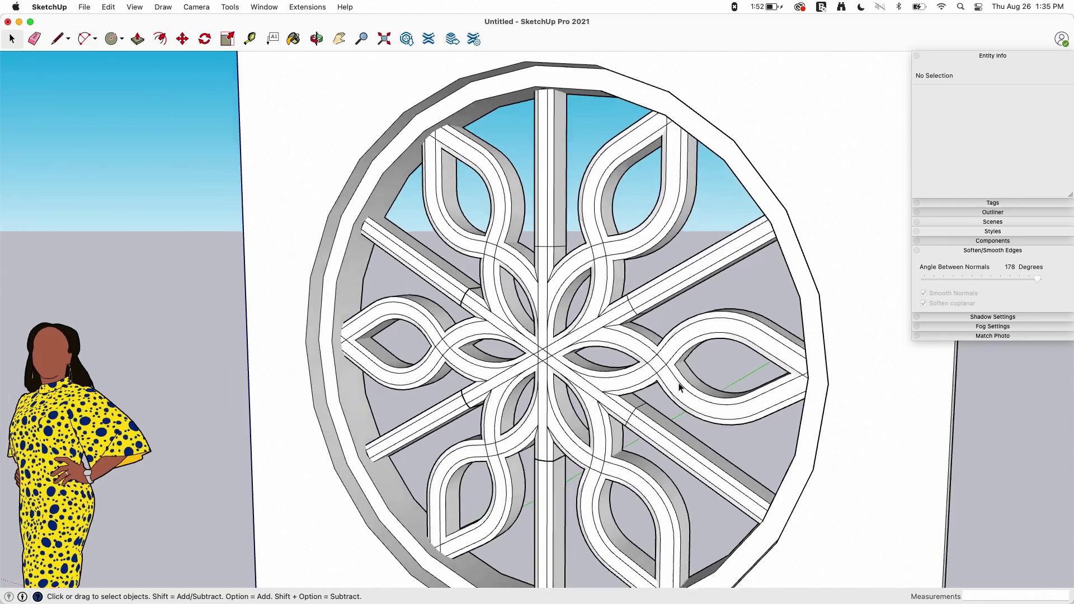
pyautogui.scroll(2, 680, 387)
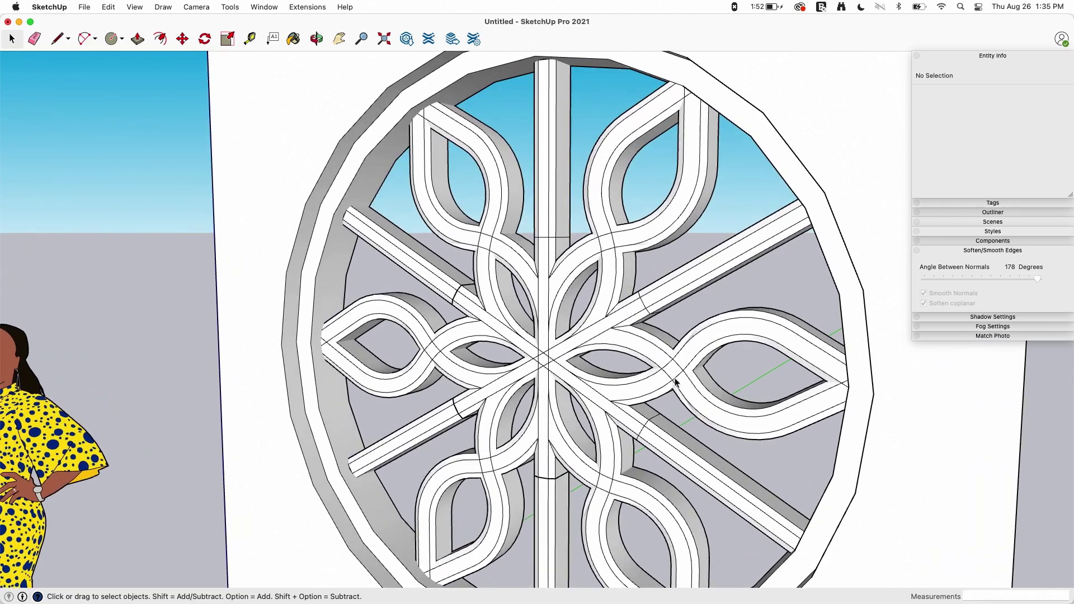
# Inspect the beveled tracery for seam edges around the center, along the stems and at the petal tips
pyautogui.moveTo(675, 378); pyautogui.dragTo(693, 428, button='middle')
pyautogui.moveTo(619, 410); pyautogui.dragTo(512, 379, button='middle')
pyautogui.scroll(10, 513, 379)
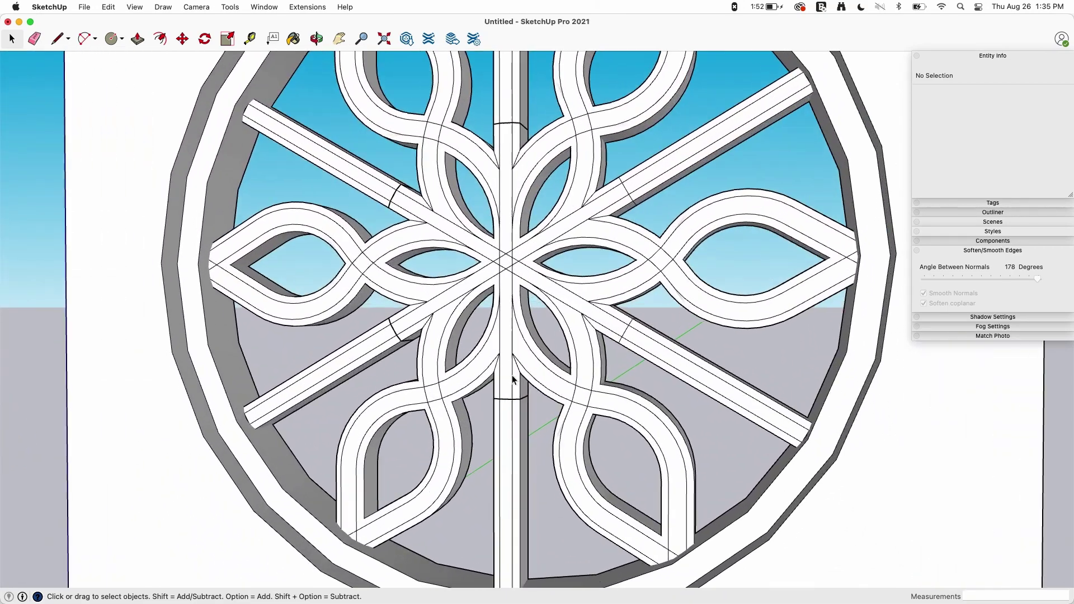
pyautogui.scroll(3, 489, 395)
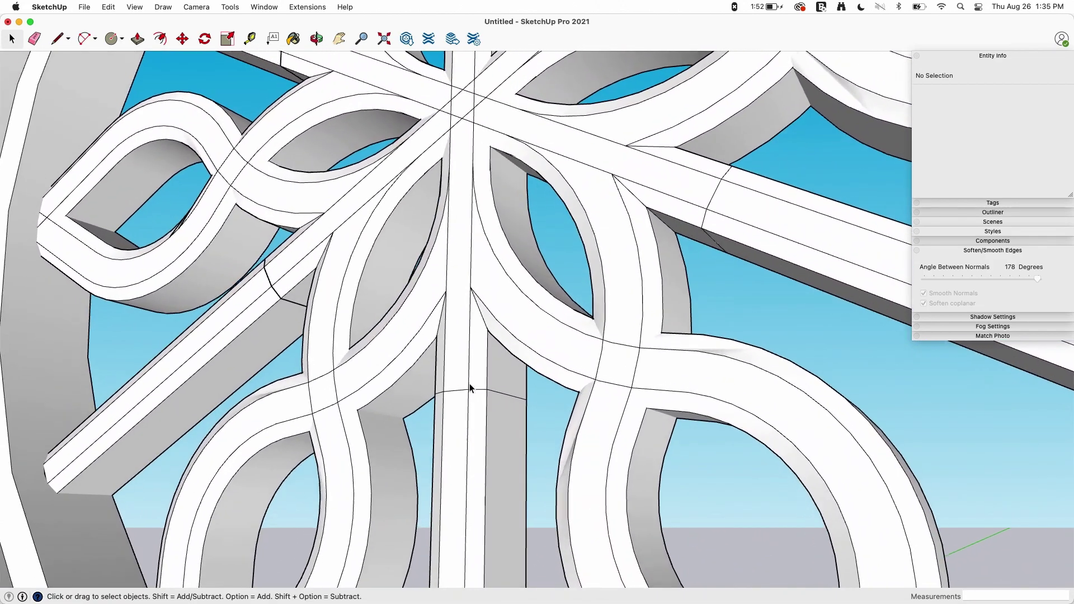
pyautogui.moveTo(485, 396); pyautogui.dragTo(287, 519, button='middle')
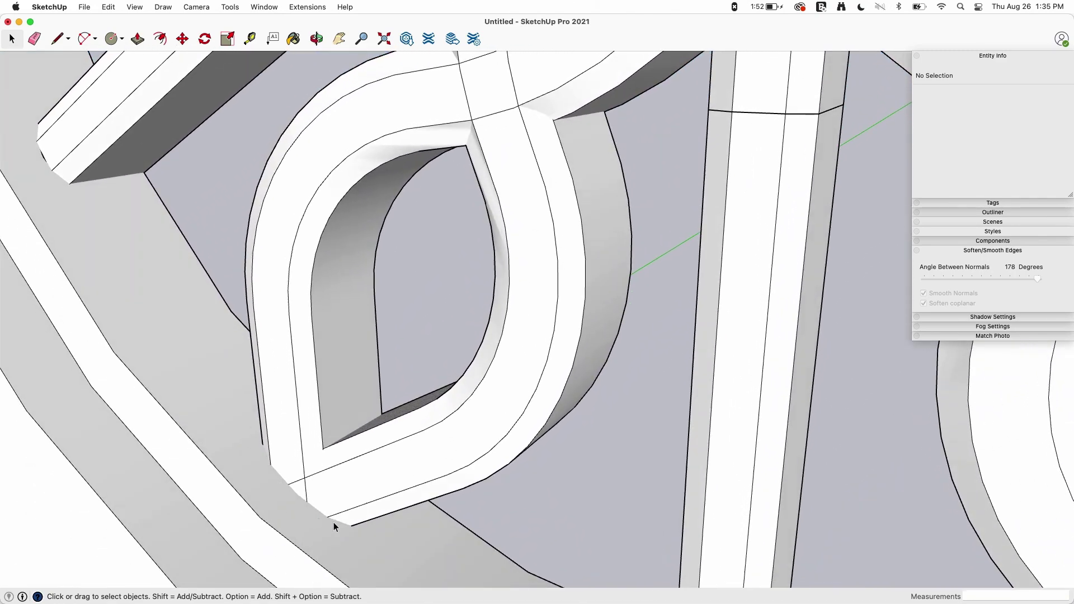
pyautogui.scroll(-10, 422, 477)
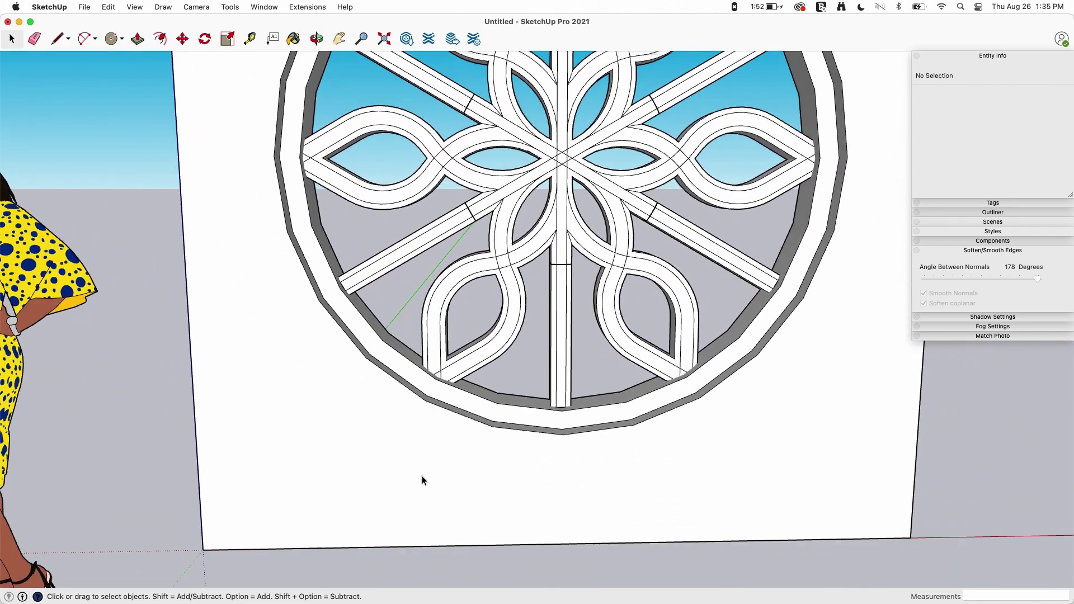
pyautogui.scroll(-3, 422, 476)
pyautogui.moveTo(422, 475); pyautogui.dragTo(627, 95, button='middle')
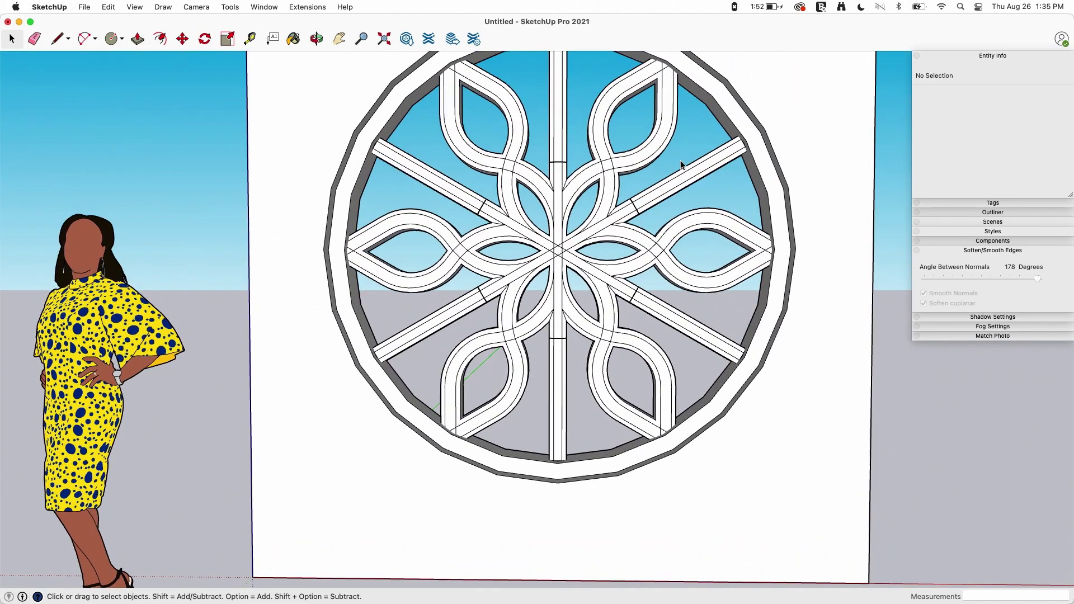
# Select all six tracery components and examine how their ends meet the circular opening
pyautogui.moveTo(502, 315); pyautogui.dragTo(450, 338)
pyautogui.moveTo(588, 288); pyautogui.dragTo(589, 233, button='middle')
pyautogui.scroll(-2, 590, 233)
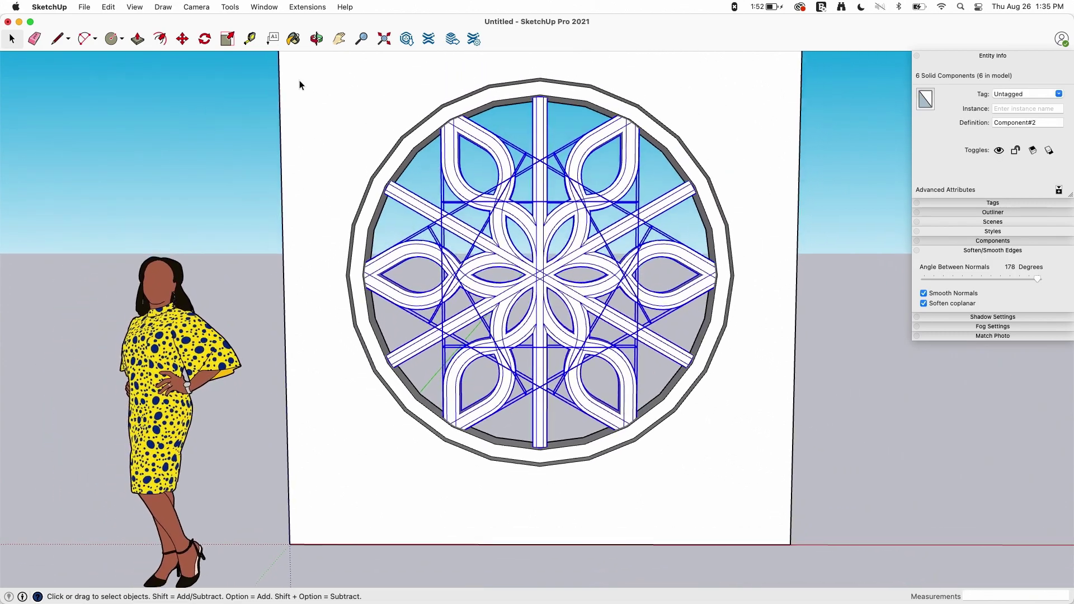
pyautogui.scroll(5, 550, 188)
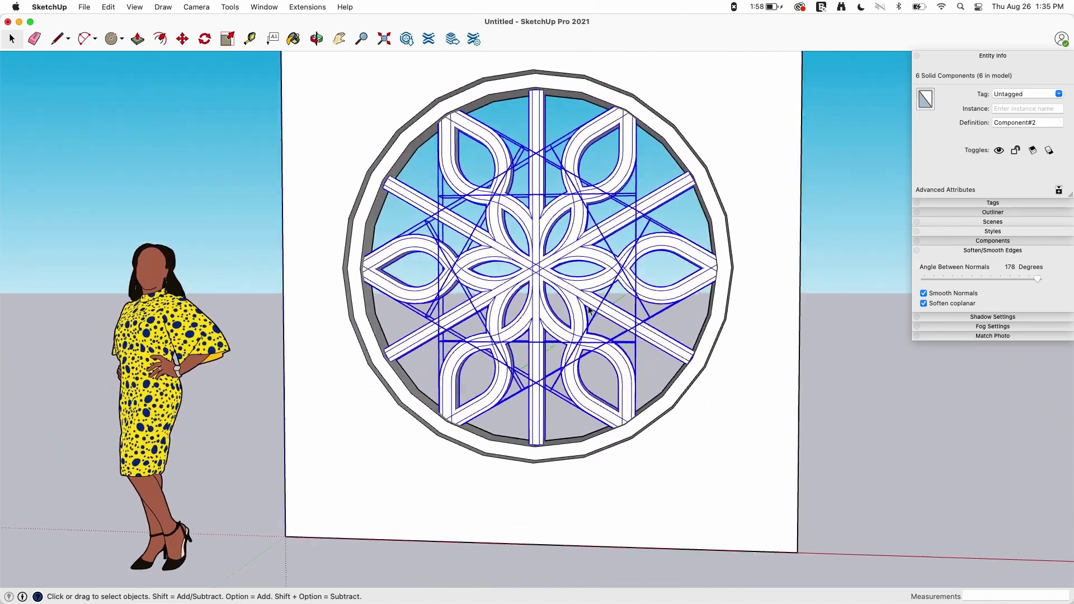
pyautogui.scroll(4, 551, 182)
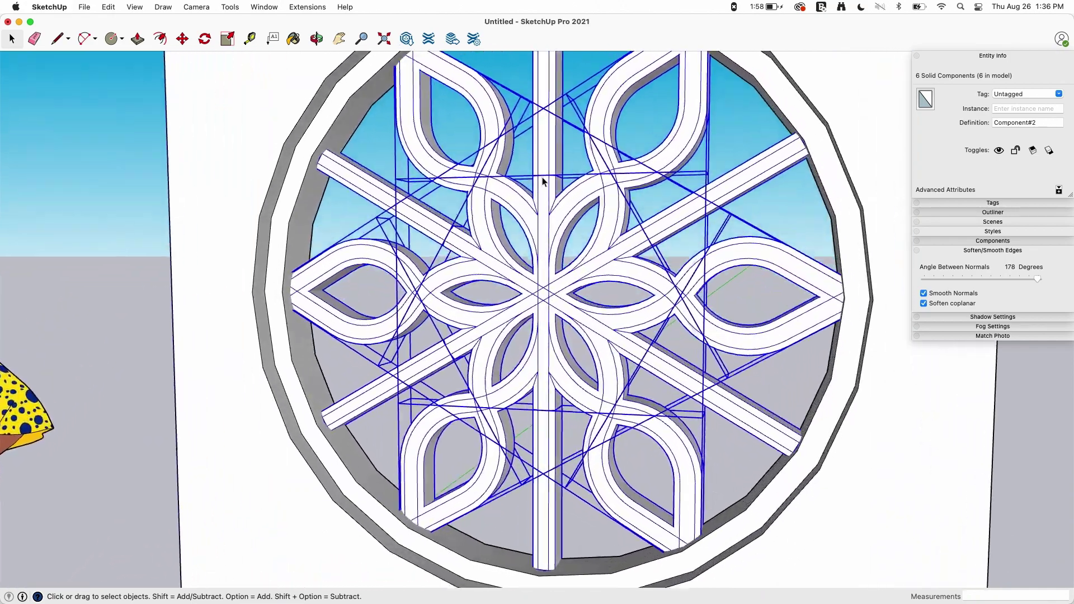
pyautogui.scroll(2, 542, 189)
pyautogui.moveTo(552, 199)
pyautogui.mouseDown(button='middle')
pyautogui.moveTo(549, 190)
pyautogui.moveTo(550, 220)
pyautogui.moveTo(524, 93)
pyautogui.moveTo(536, 206)
pyautogui.mouseUp(button='middle')
pyautogui.scroll(5, 536, 206)
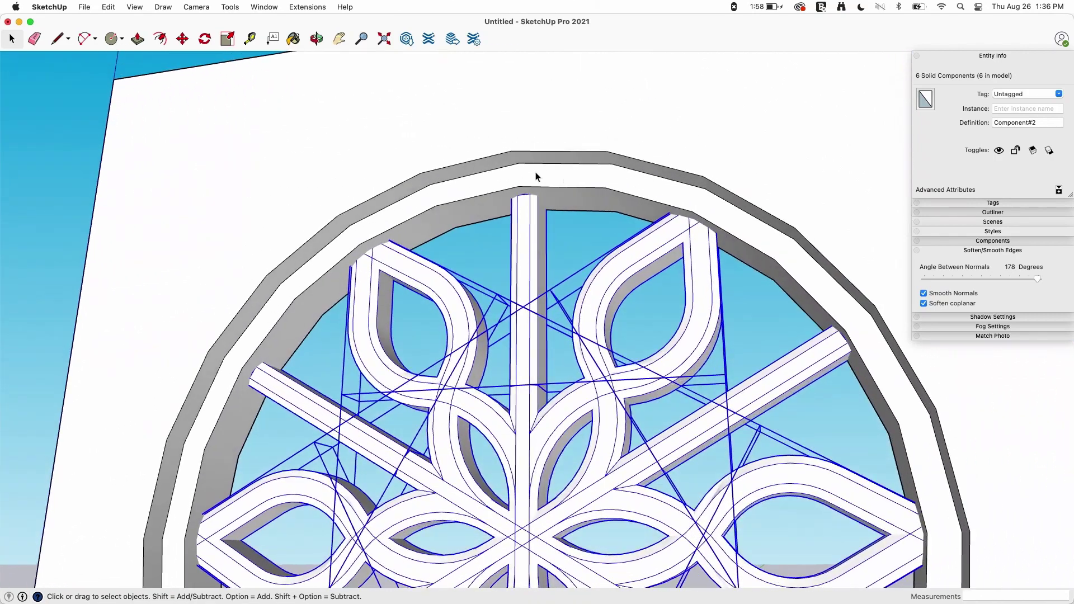
pyautogui.scroll(2, 440, 224)
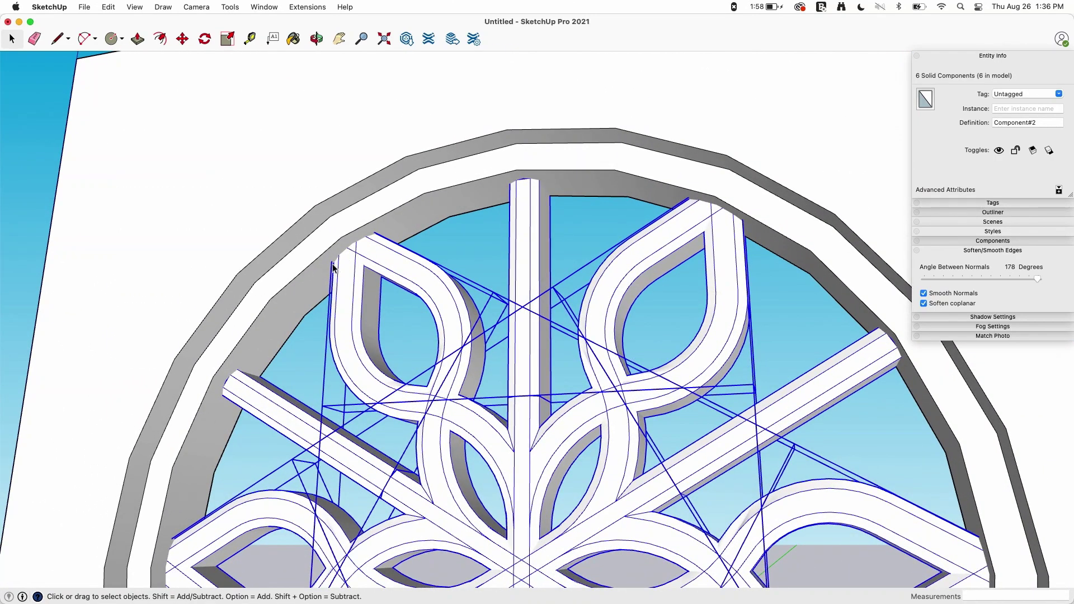
pyautogui.moveTo(395, 208); pyautogui.dragTo(534, 415, button='middle')
pyautogui.scroll(-3, 534, 403)
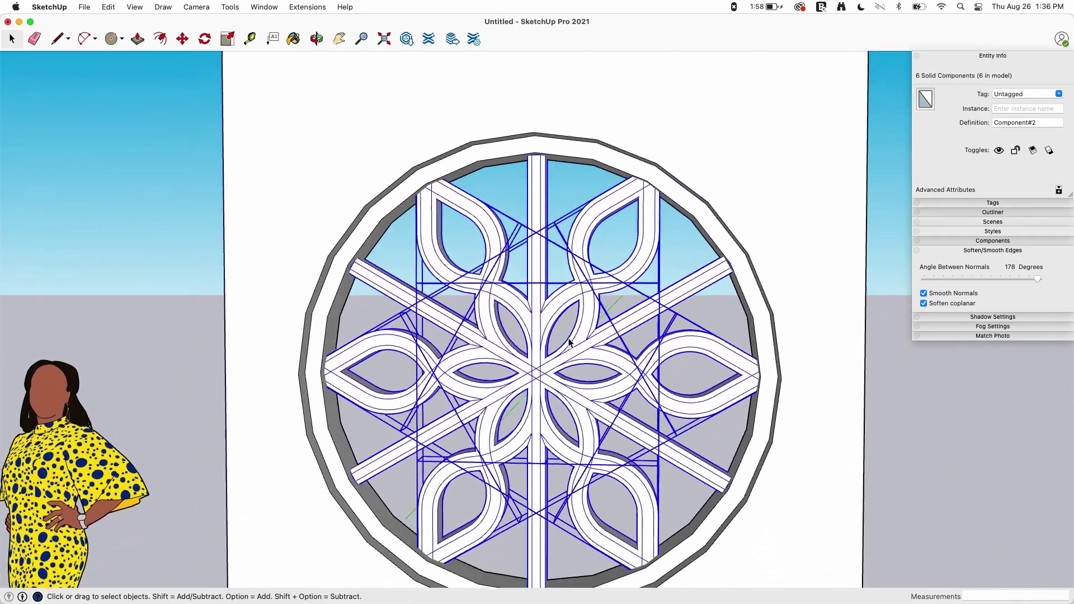
# Open the upper tracery component for editing and delete the end face at the bottom of its stem
pyautogui.click(544, 194)
pyautogui.moveTo(543, 194); pyautogui.dragTo(539, 296, button='middle')
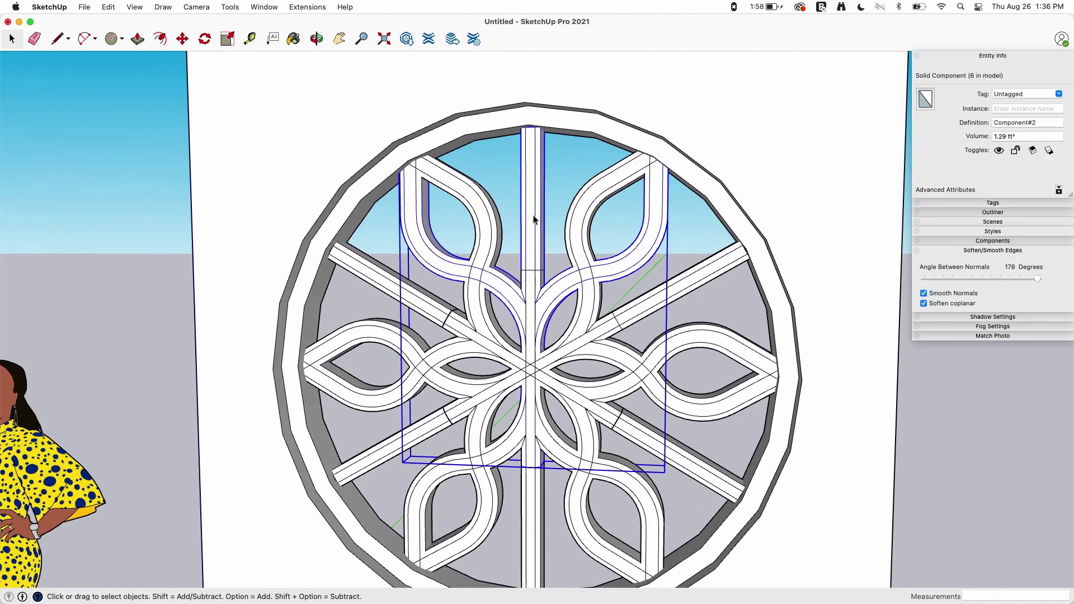
pyautogui.doubleClick(535, 218)
pyautogui.moveTo(576, 420); pyautogui.dragTo(545, 439, button='middle')
pyautogui.scroll(5, 531, 459)
pyautogui.click(536, 382)
pyautogui.press('Delete')
pyautogui.moveTo(536, 382); pyautogui.dragTo(514, 376, button='middle')
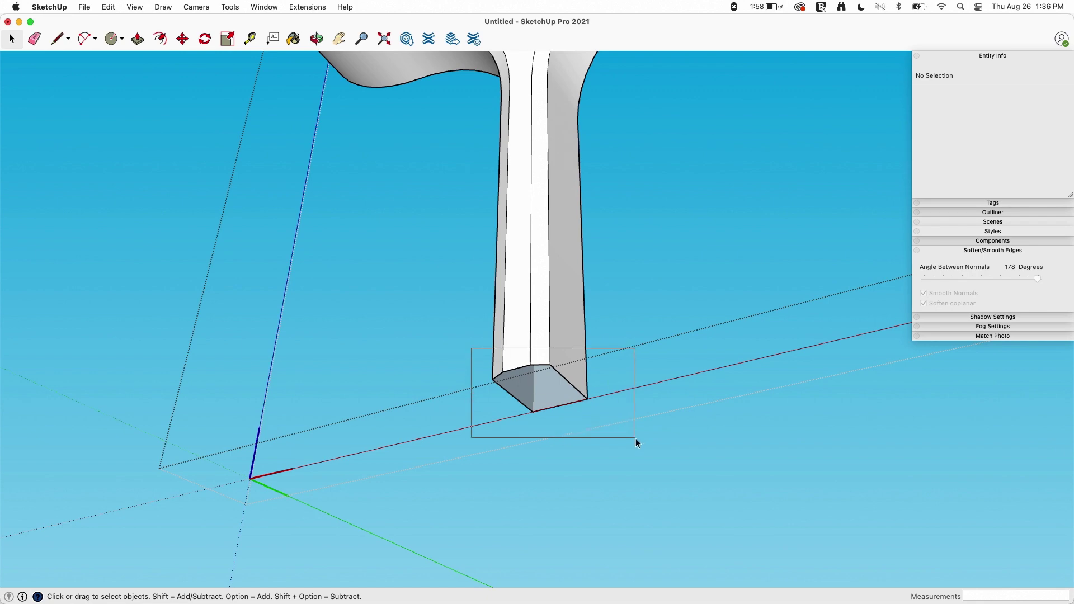
# Hide the six edges around the stem's open bottom end and close the component
pyautogui.moveTo(636, 438); pyautogui.dragTo(635, 438)
pyautogui.moveTo(574, 427); pyautogui.dragTo(526, 371, button='middle')
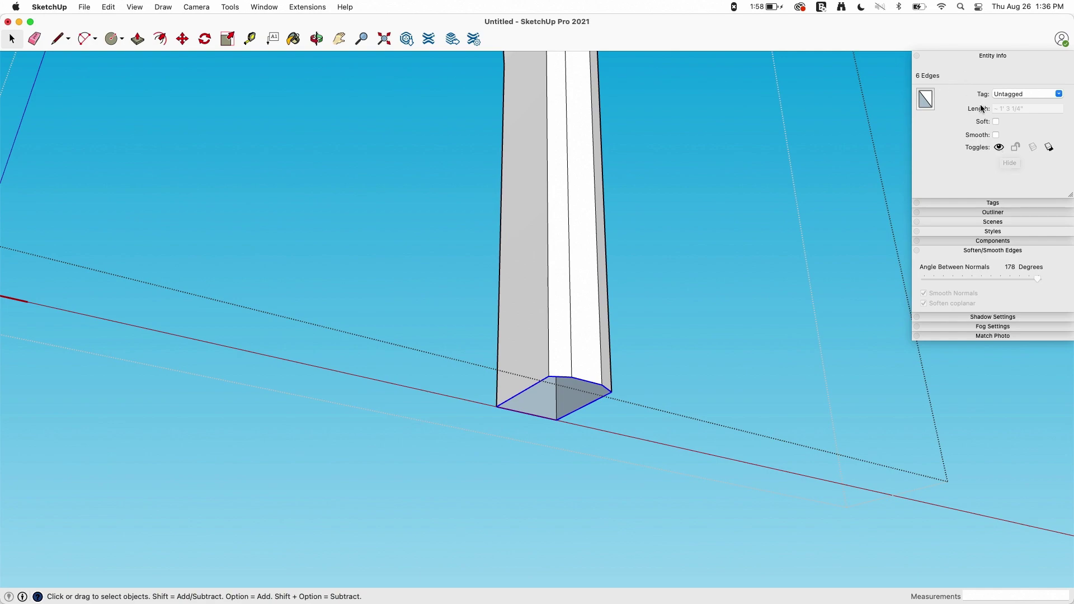
pyautogui.click(801, 257)
pyautogui.scroll(-8, 800, 257)
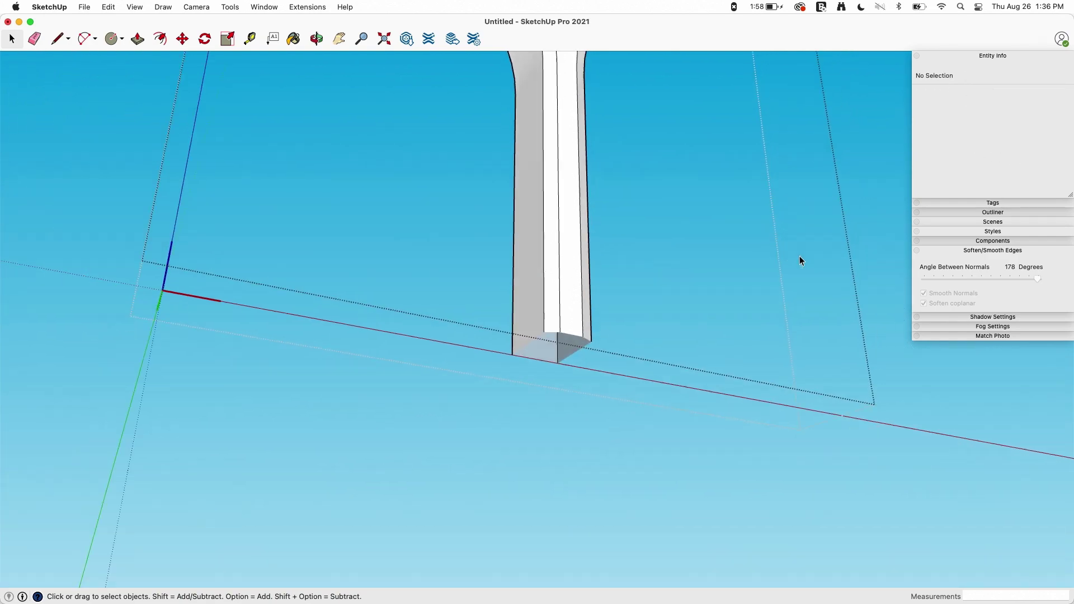
pyautogui.moveTo(800, 256); pyautogui.dragTo(773, 305, button='middle')
pyautogui.click(773, 306)
# Examine the center and stem joints of the assembled tracery for remaining seam lines
pyautogui.scroll(-3, 773, 310)
pyautogui.moveTo(719, 268); pyautogui.dragTo(616, 258, button='middle')
pyautogui.scroll(6, 621, 253)
pyautogui.scroll(6, 622, 246)
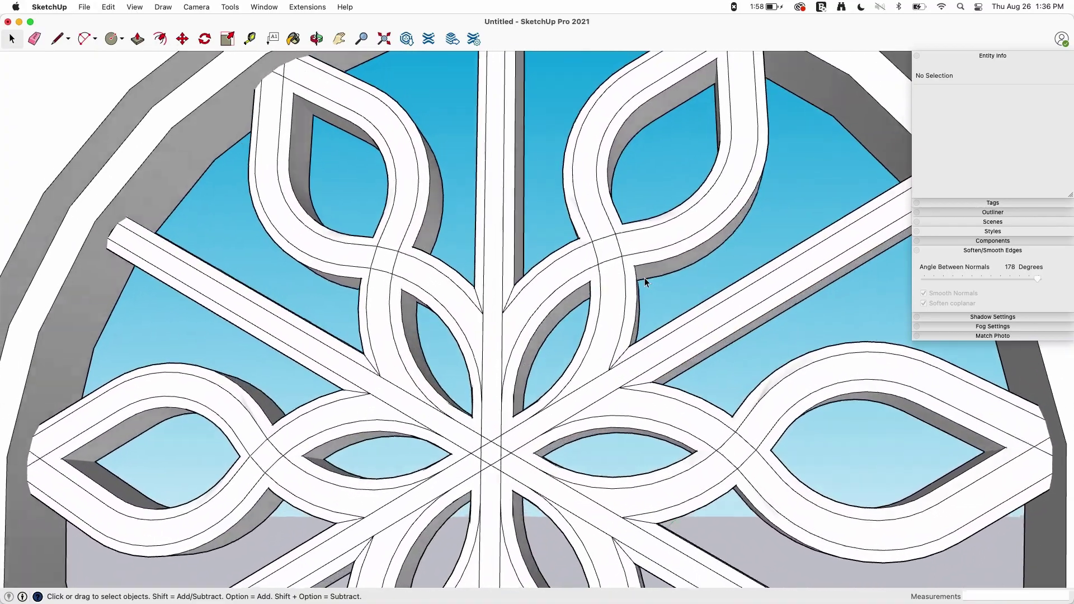
pyautogui.moveTo(645, 278); pyautogui.dragTo(602, 284, button='middle')
pyautogui.scroll(-8, 602, 289)
pyautogui.moveTo(511, 283); pyautogui.dragTo(576, 287, button='middle')
pyautogui.scroll(-3, 600, 281)
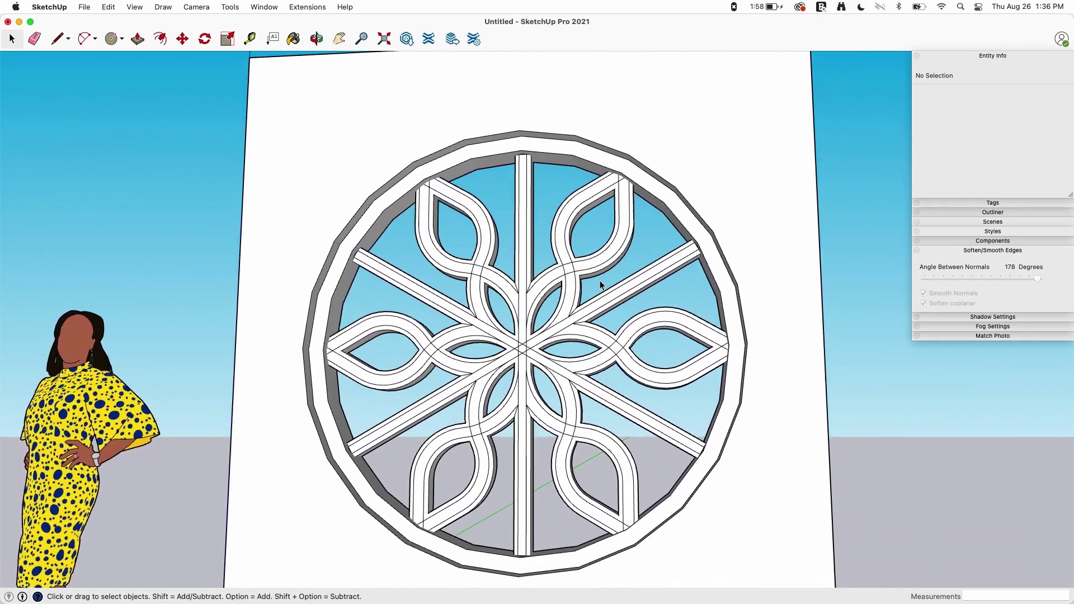
# Select the wall together with all six tracery components and intersect their faces with the model
pyautogui.moveTo(611, 273); pyautogui.dragTo(786, 156, button='middle')
pyautogui.moveTo(807, 128); pyautogui.dragTo(441, 386)
pyautogui.moveTo(120, 382); pyautogui.dragTo(440, 249, button='middle')
pyautogui.moveTo(635, 322); pyautogui.dragTo(504, 323, button='middle')
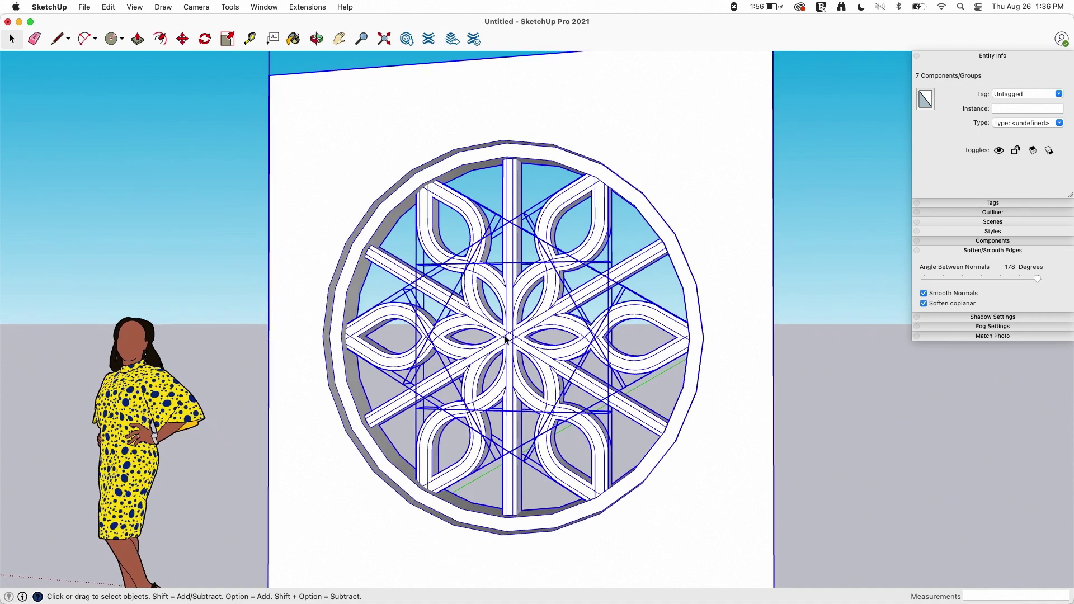
pyautogui.rightClick(505, 339)
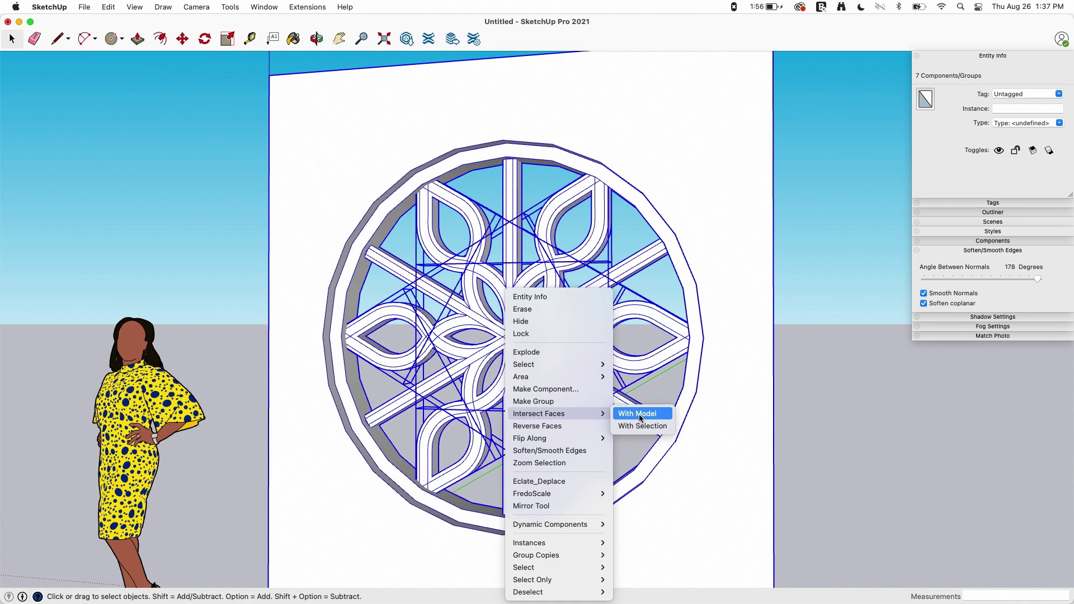
pyautogui.click(639, 414)
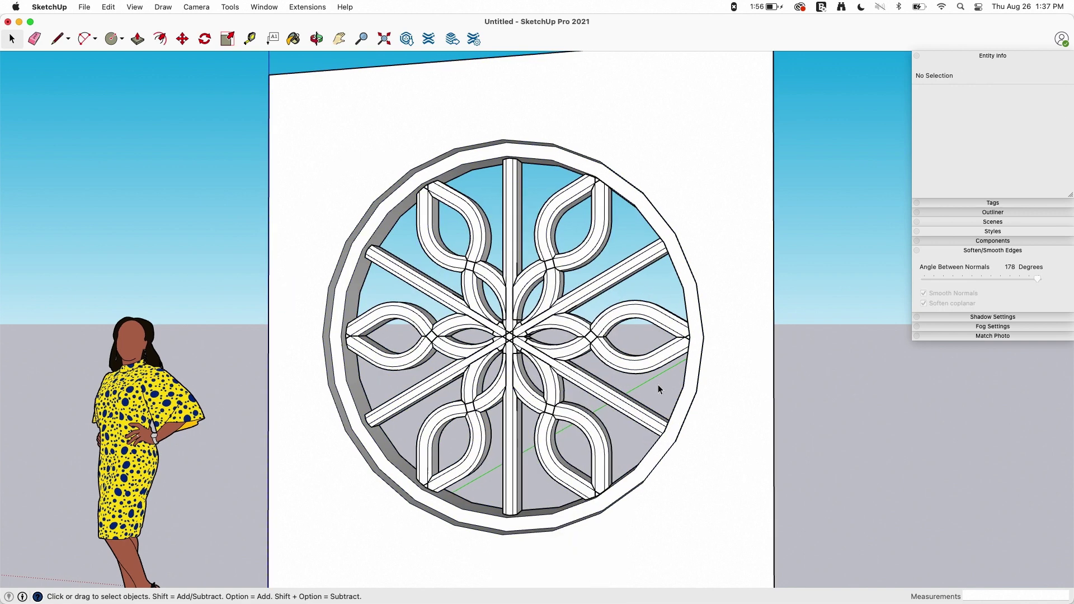
# Examine the intersection edges at the tip of the upper-left petal where its two branches meet
pyautogui.scroll(5, 537, 269)
pyautogui.scroll(1, 401, 157)
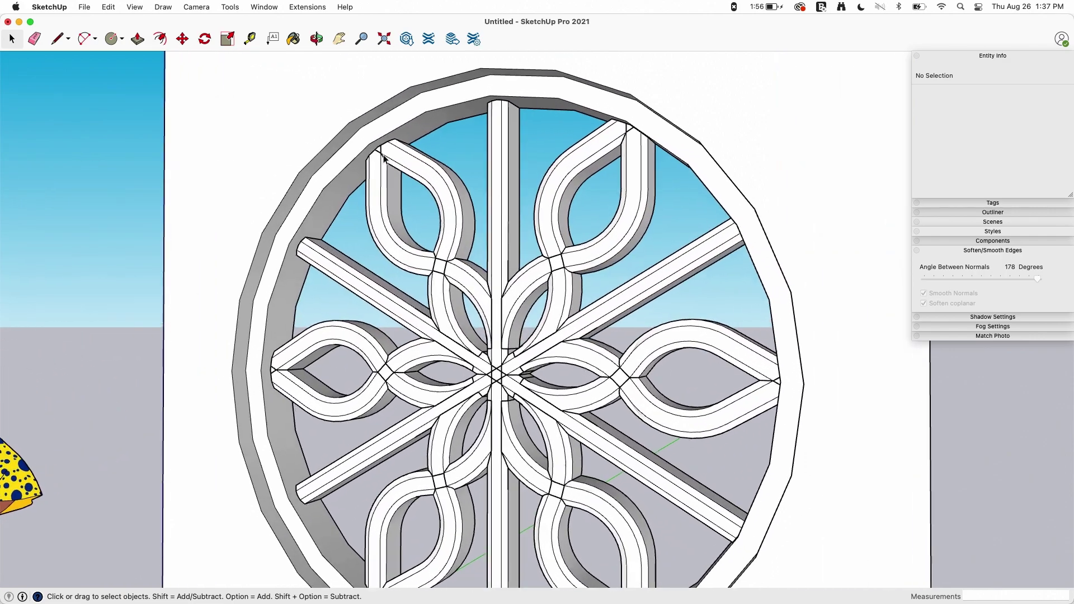
pyautogui.moveTo(384, 148); pyautogui.dragTo(500, 366, button='middle')
pyautogui.scroll(10, 446, 136)
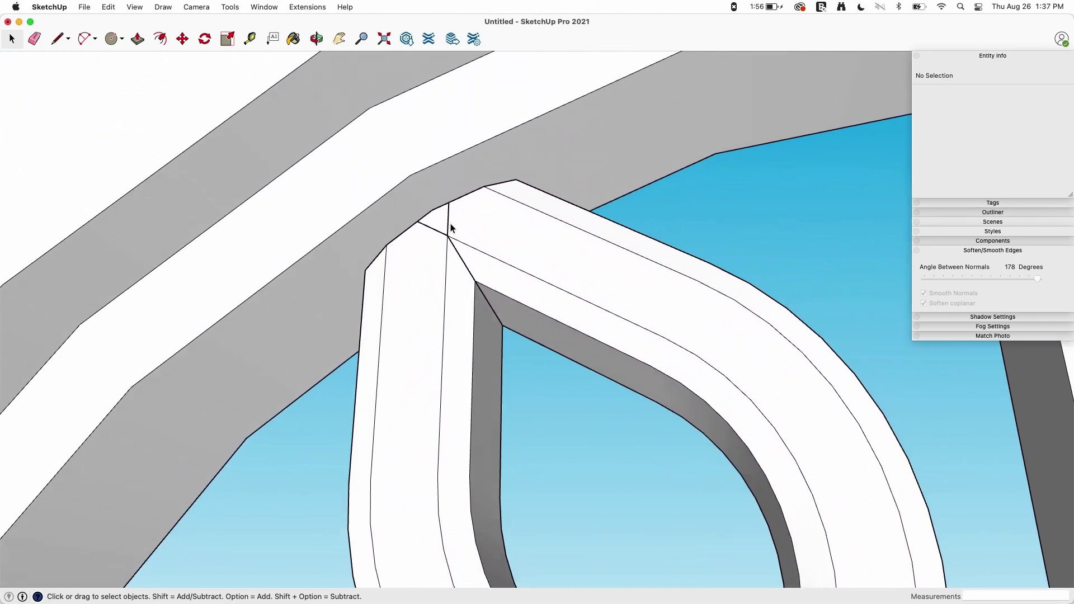
pyautogui.scroll(2, 451, 227)
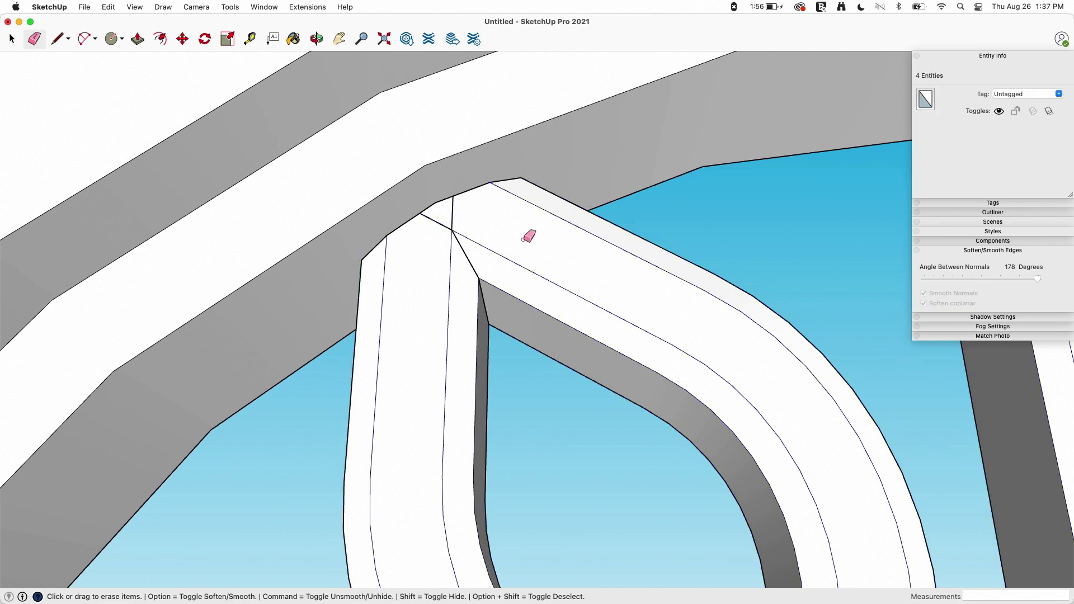
pyautogui.press('space')
# Erase the short stray intersection edges around the center of the tracery
pyautogui.moveTo(520, 240)
pyautogui.mouseDown(button='middle')
pyautogui.moveTo(501, 223)
pyautogui.moveTo(546, 247)
pyautogui.moveTo(589, 373)
pyautogui.moveTo(661, 470)
pyautogui.moveTo(492, 412)
pyautogui.moveTo(521, 355)
pyautogui.moveTo(552, 459)
pyautogui.moveTo(767, 402)
pyautogui.moveTo(643, 414)
pyautogui.moveTo(672, 427)
pyautogui.moveTo(695, 416)
pyautogui.moveTo(582, 308)
pyautogui.moveTo(647, 331)
pyautogui.moveTo(587, 398)
pyautogui.moveTo(561, 257)
pyautogui.mouseUp(button='middle')
pyautogui.scroll(3, 561, 257)
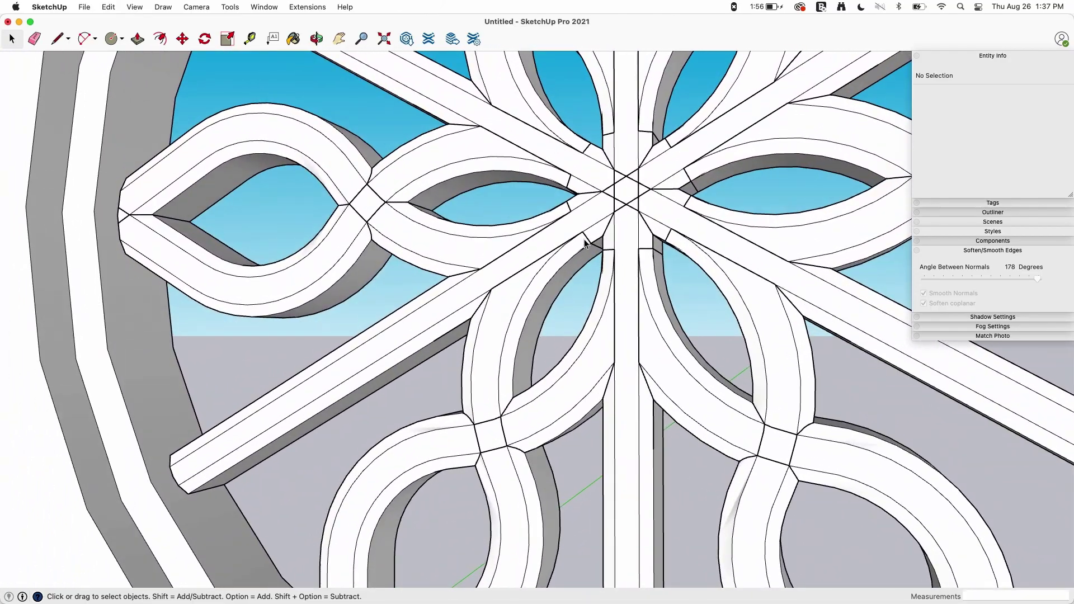
pyautogui.scroll(3, 587, 270)
pyautogui.press('e')
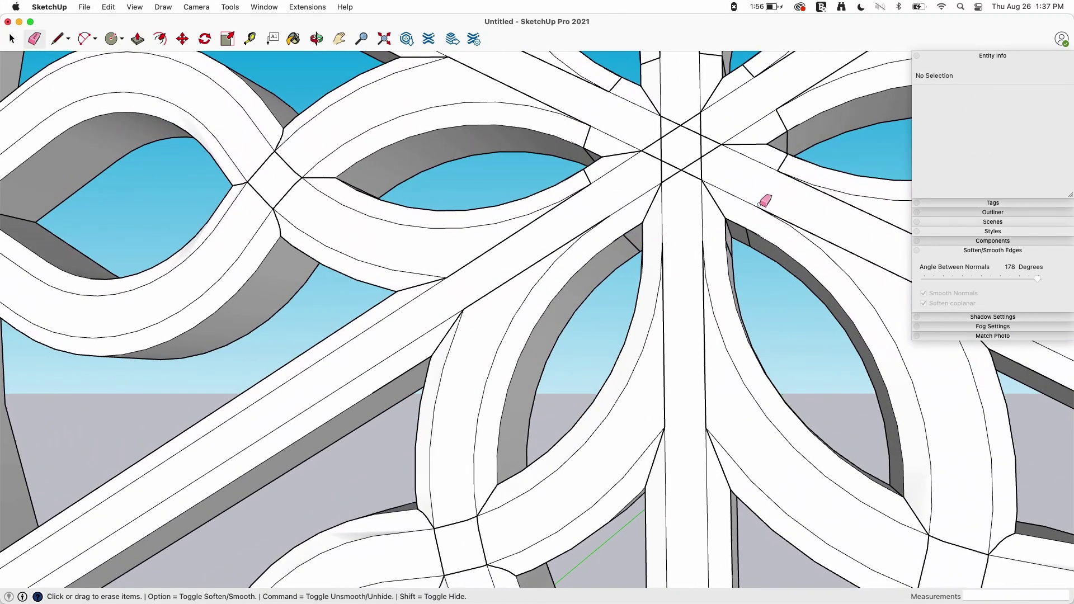
pyautogui.moveTo(778, 120); pyautogui.dragTo(797, 154, button='middle')
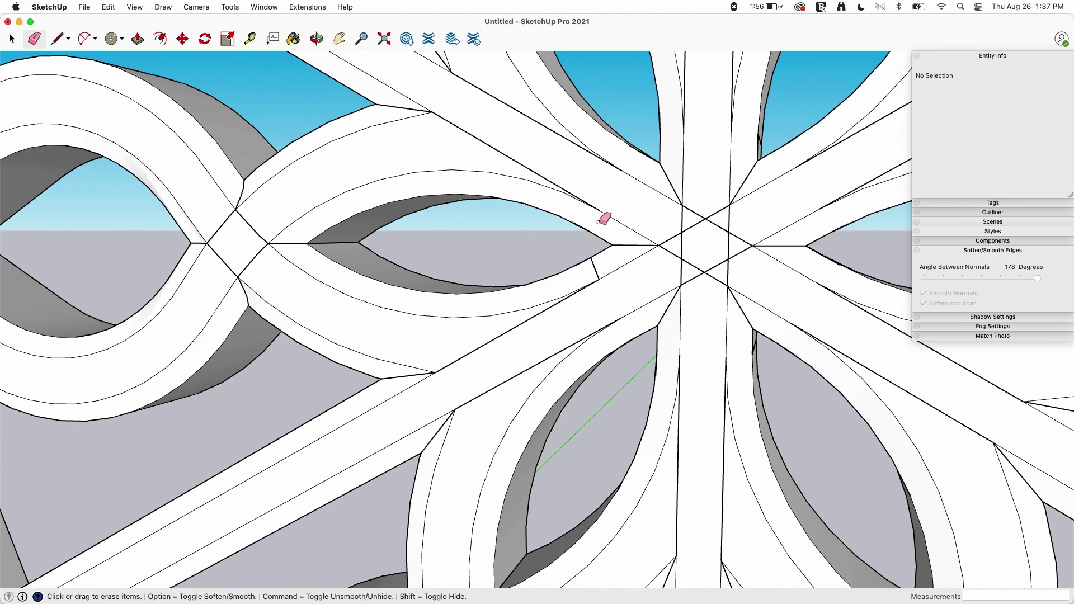
pyautogui.scroll(-10, 601, 257)
pyautogui.press('space')
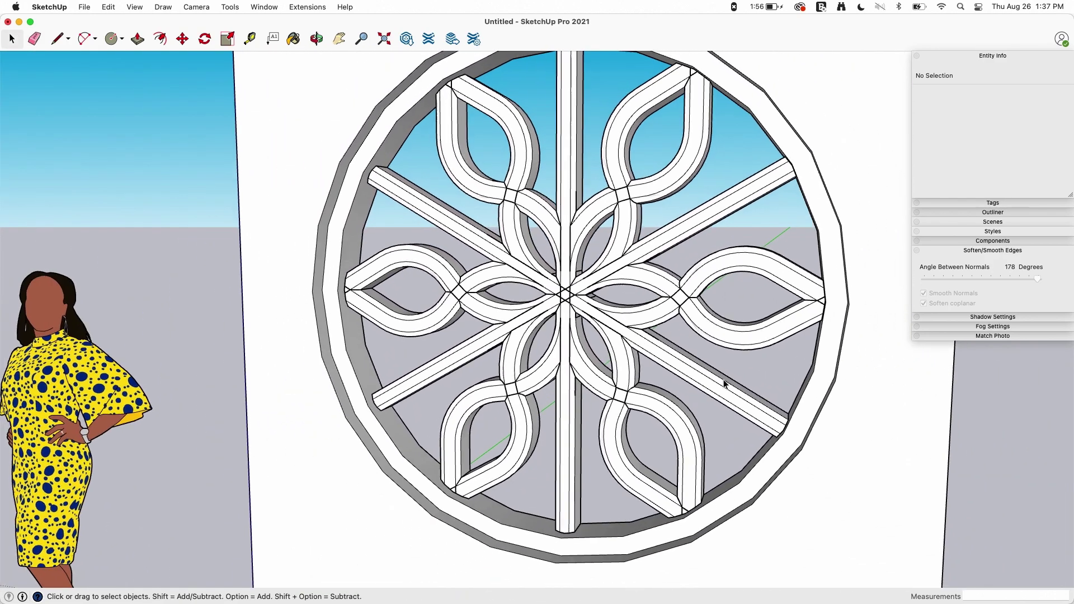
# Turn off profile edges in the Simple Style so the intersection lines display thinner
pyautogui.scroll(-2, 618, 317)
pyautogui.moveTo(616, 315); pyautogui.dragTo(561, 393, button='middle')
pyautogui.scroll(-1, 561, 394)
pyautogui.scroll(2, 539, 259)
pyautogui.scroll(10, 539, 259)
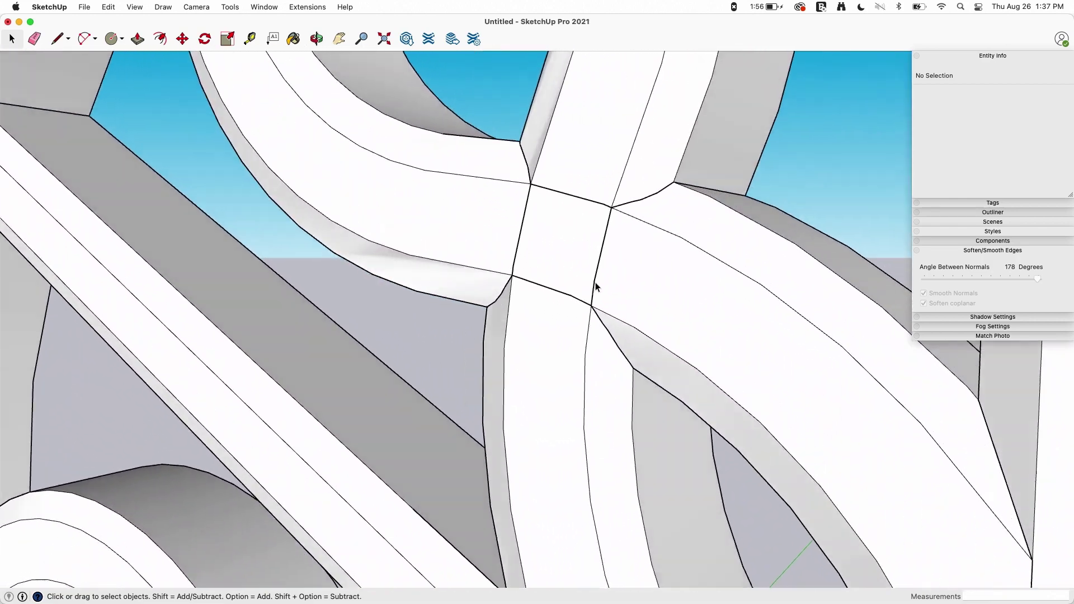
pyautogui.scroll(-5, 584, 235)
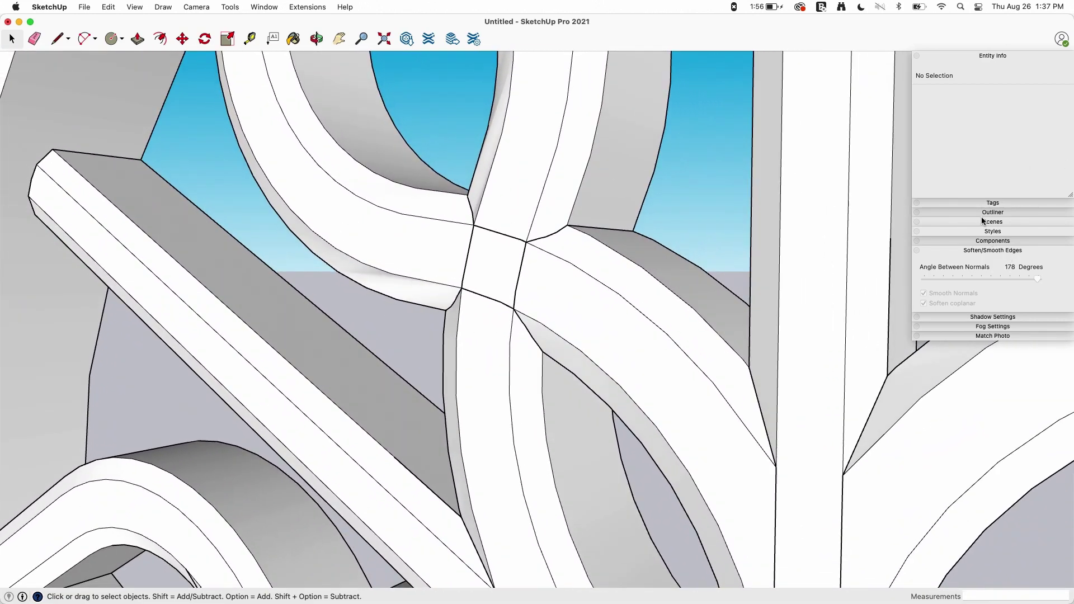
pyautogui.click(984, 232)
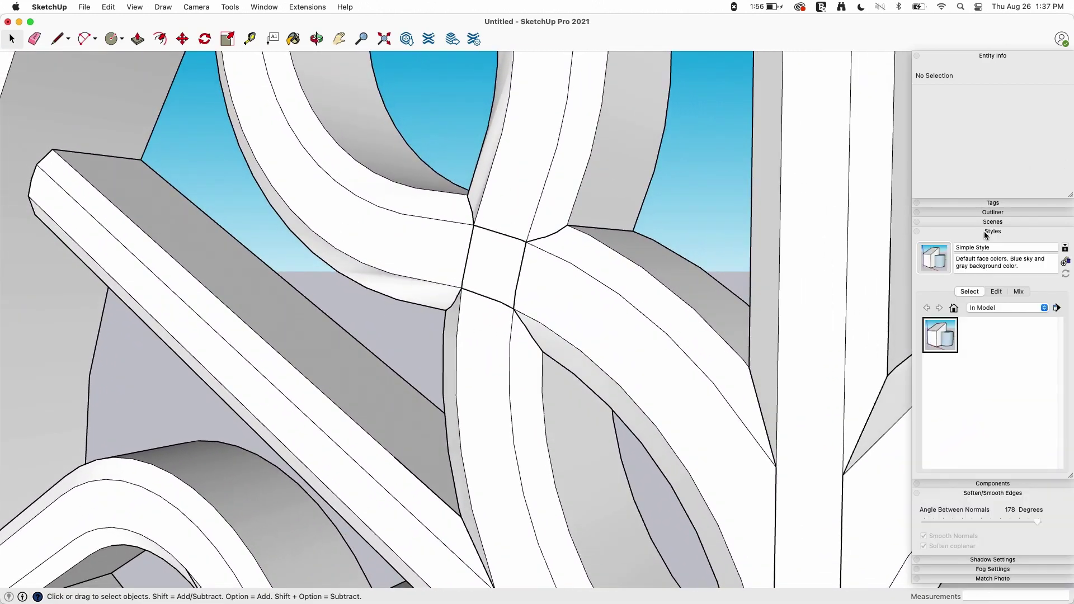
pyautogui.click(996, 292)
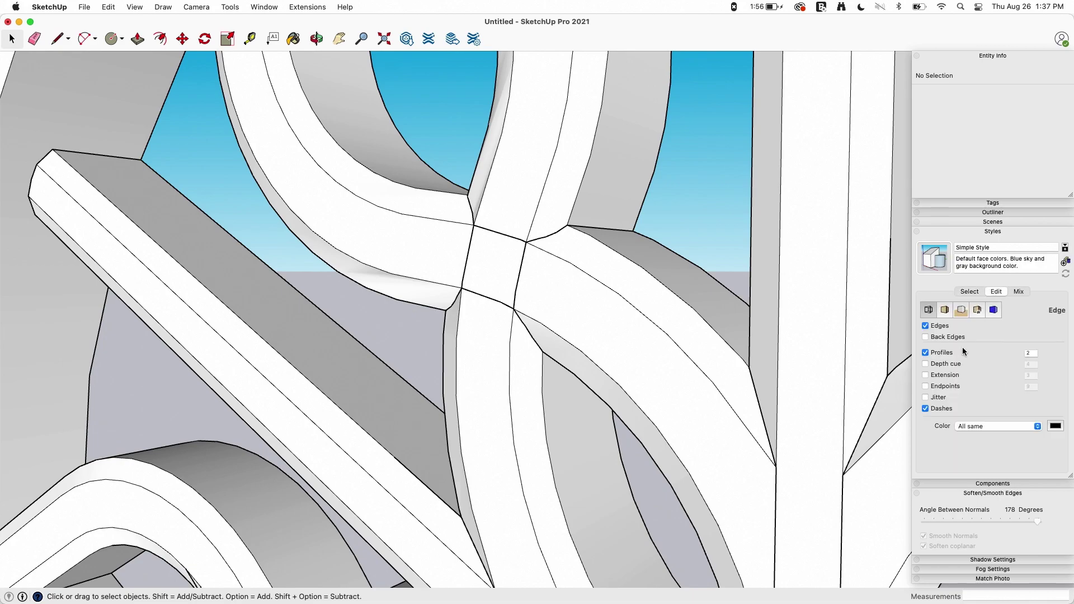
pyautogui.click(926, 353)
pyautogui.scroll(-10, 700, 283)
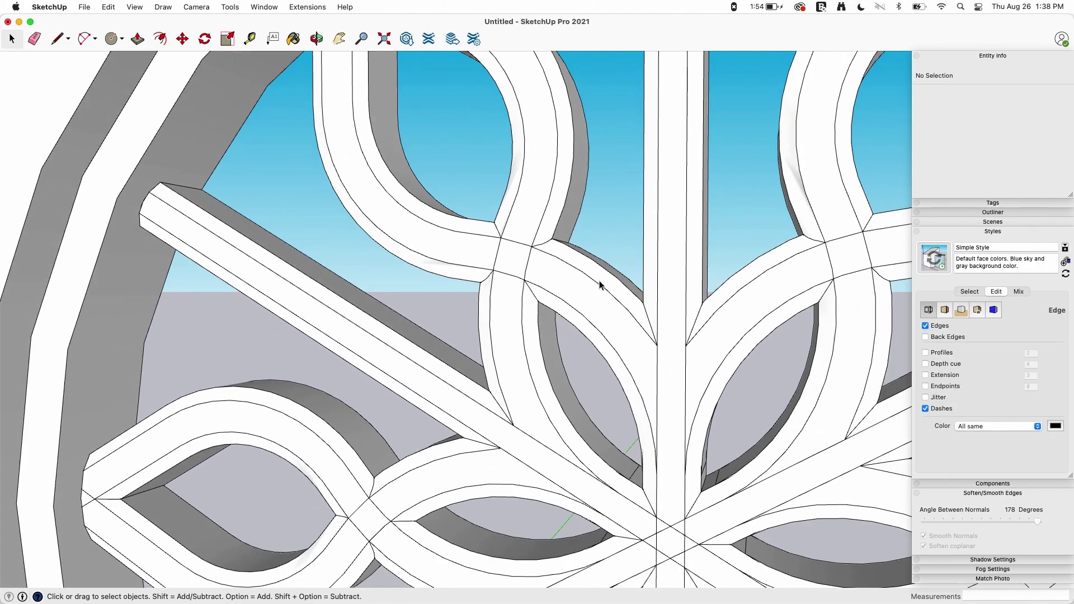
pyautogui.scroll(-10, 725, 330)
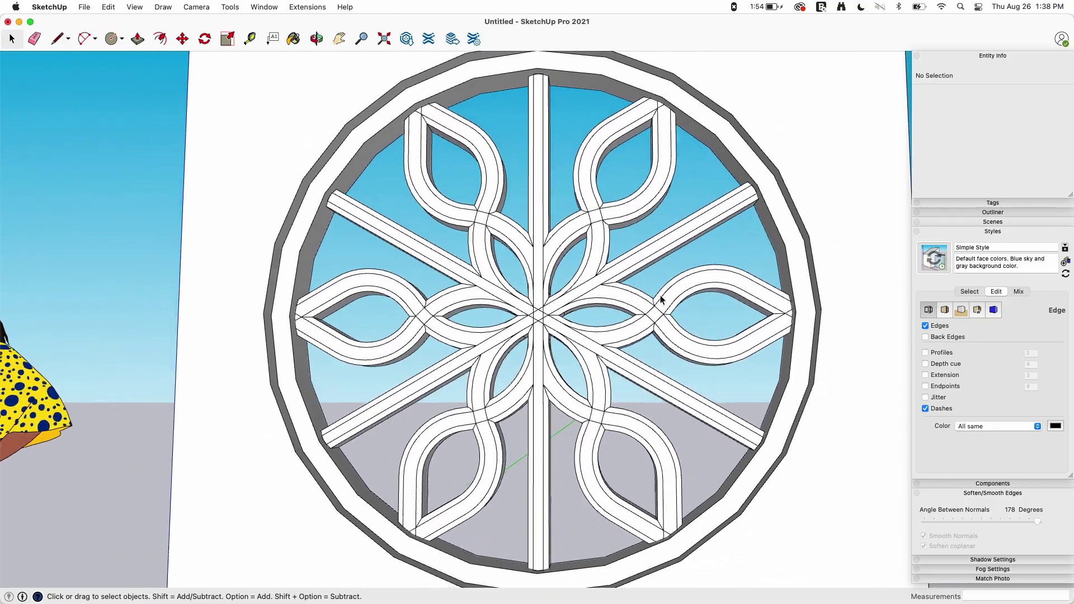
# Select the wall and all six tracery components and move them about 9' along the red axis, away from the intersection edges
pyautogui.moveTo(665, 304); pyautogui.dragTo(450, 163, button='middle')
pyautogui.click(465, 173)
pyautogui.keyDown('shift'); pyautogui.click(494, 226); pyautogui.keyUp('shift')
pyautogui.keyDown('shift'); pyautogui.click(519, 223); pyautogui.keyUp('shift')
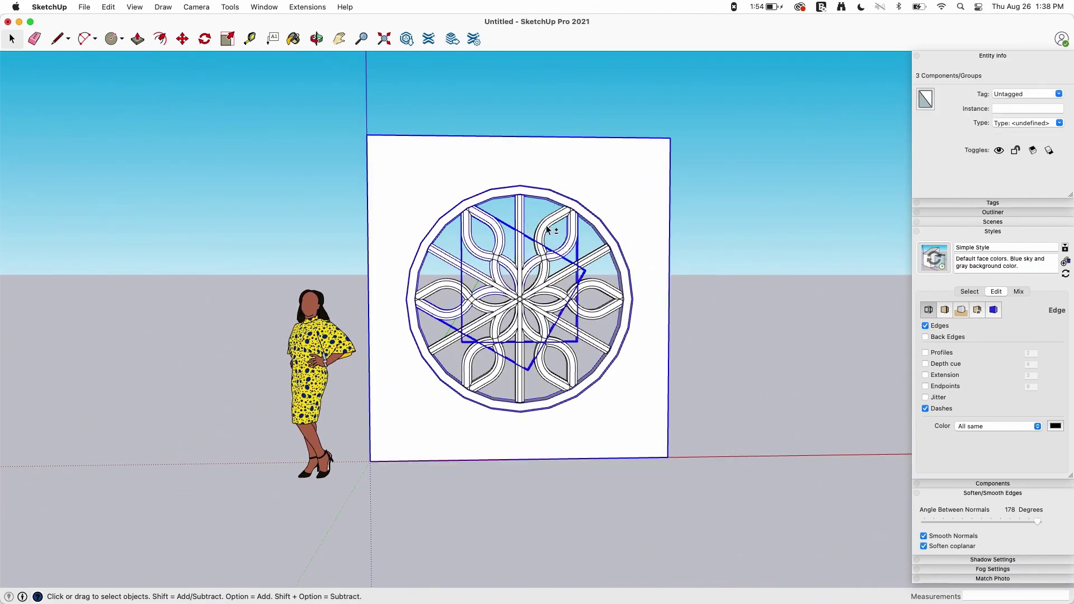
pyautogui.keyDown('shift'); pyautogui.click(548, 229); pyautogui.keyUp('shift')
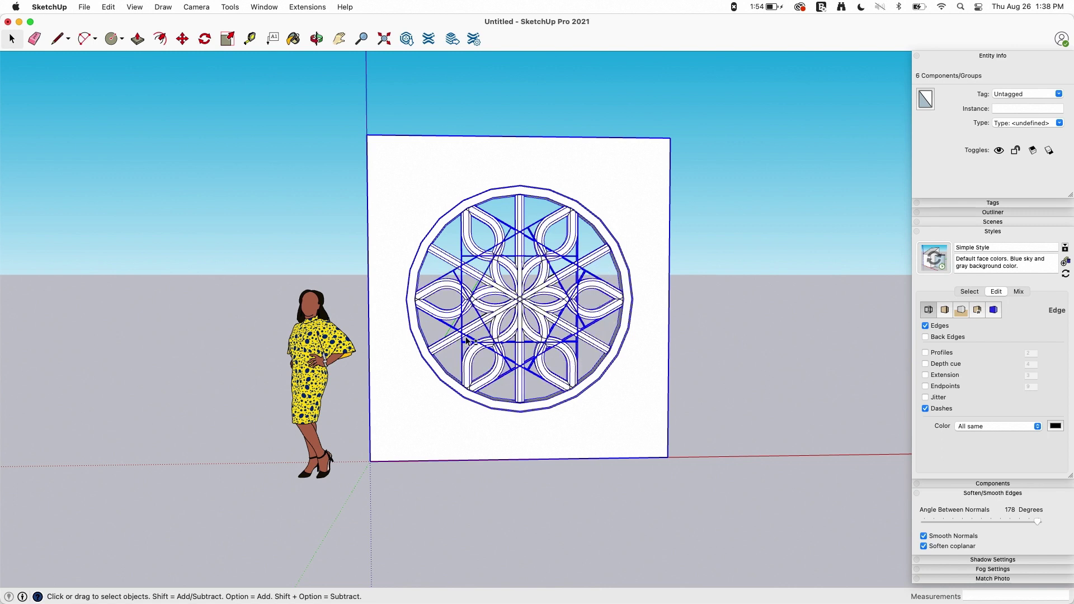
pyautogui.press('m')
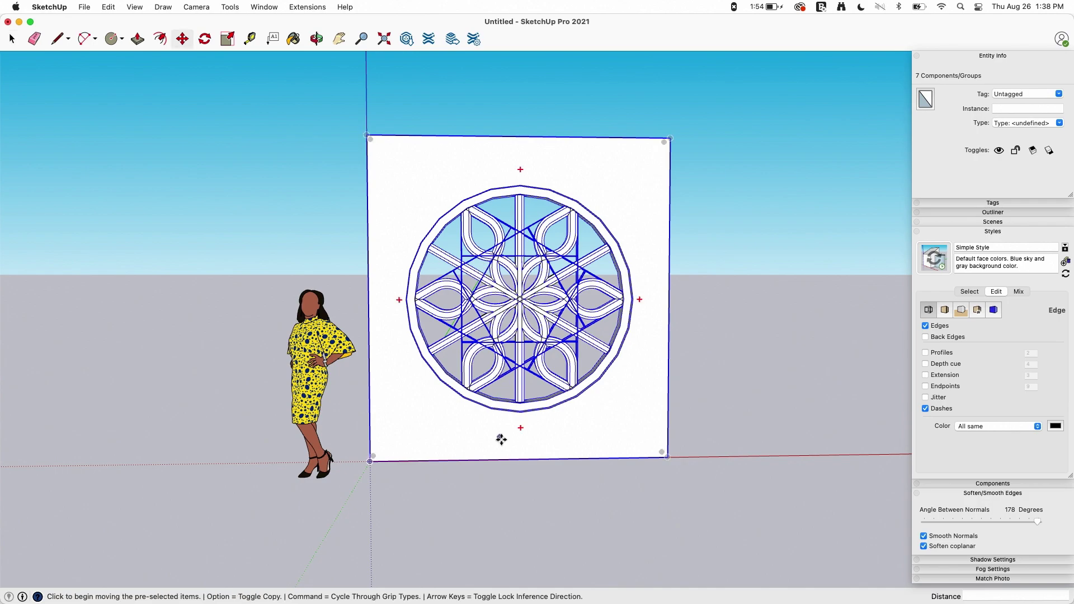
pyautogui.click(502, 439)
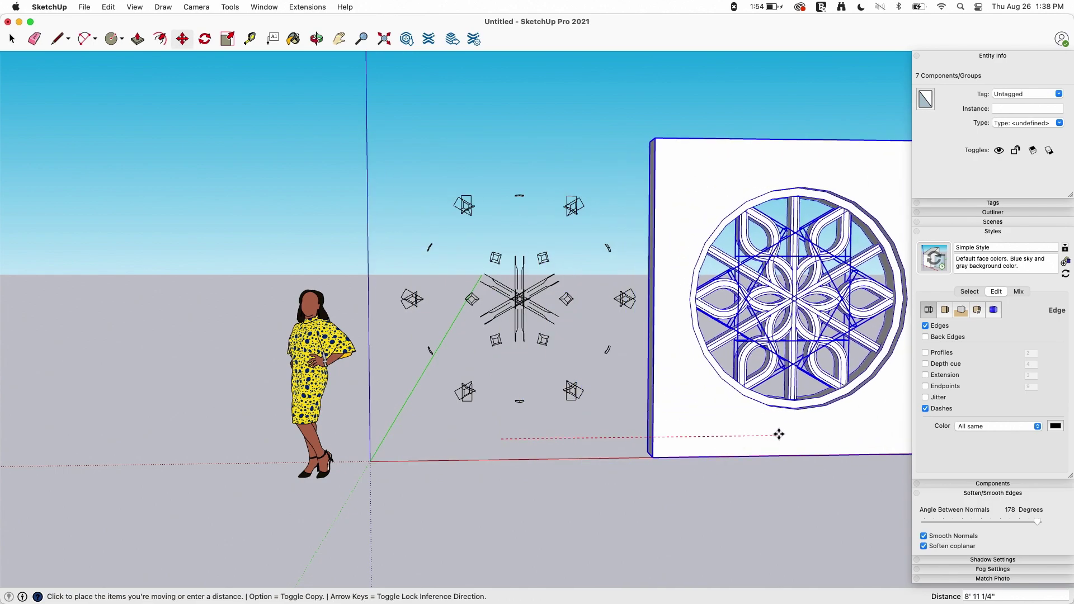
pyautogui.click(785, 434)
pyautogui.press('space')
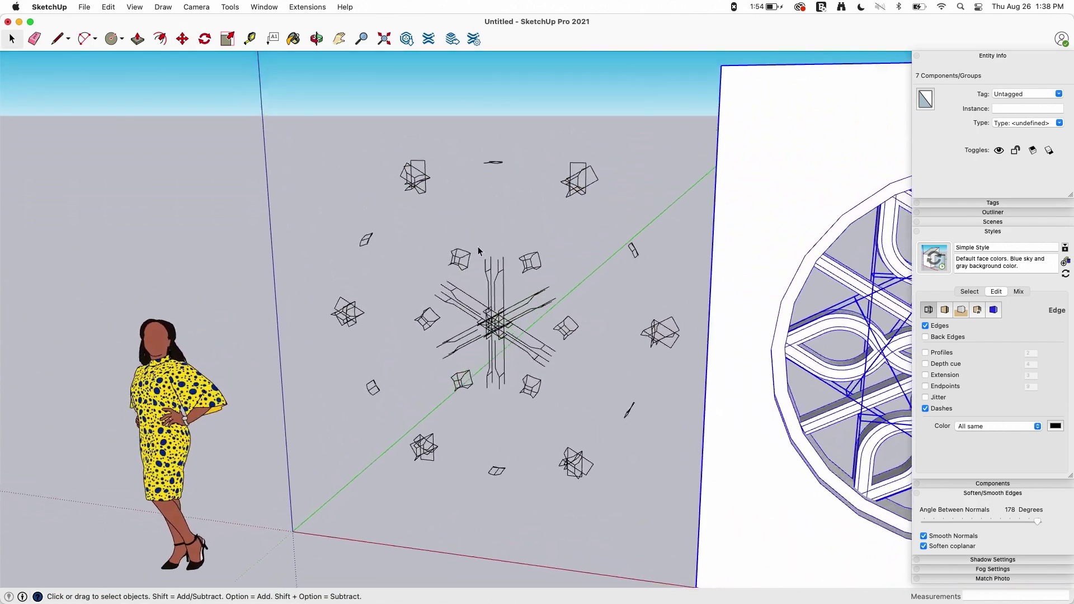
# Examine the separated intersection edges, undo the move of the wall and tracery components, and clear the selection
pyautogui.moveTo(478, 247)
pyautogui.mouseDown(button='middle')
pyautogui.moveTo(430, 193)
pyautogui.moveTo(563, 204)
pyautogui.moveTo(576, 325)
pyautogui.moveTo(487, 314)
pyautogui.moveTo(567, 344)
pyautogui.moveTo(559, 299)
pyautogui.moveTo(569, 294)
pyautogui.moveTo(482, 281)
pyautogui.moveTo(492, 339)
pyautogui.moveTo(482, 345)
pyautogui.mouseUp(button='middle')
pyautogui.press('super+z')
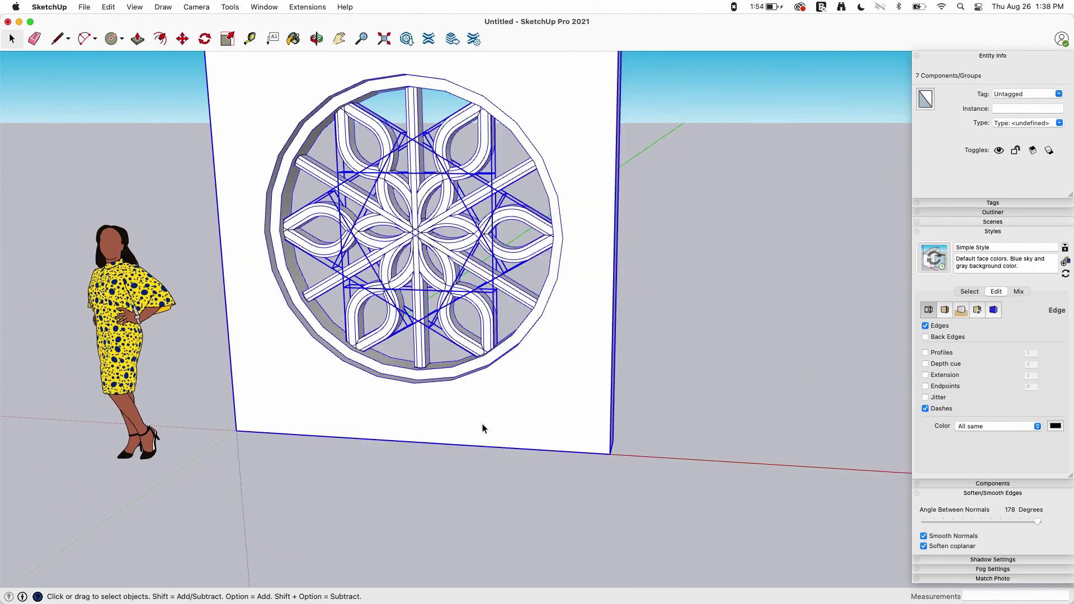
pyautogui.moveTo(435, 245); pyautogui.dragTo(456, 224, button='middle')
pyautogui.click(641, 228)
# Try to move the upright tracery component out of the circular opening to a spot beside the wall
pyautogui.moveTo(458, 173); pyautogui.dragTo(412, 178, button='middle')
pyautogui.click(412, 178)
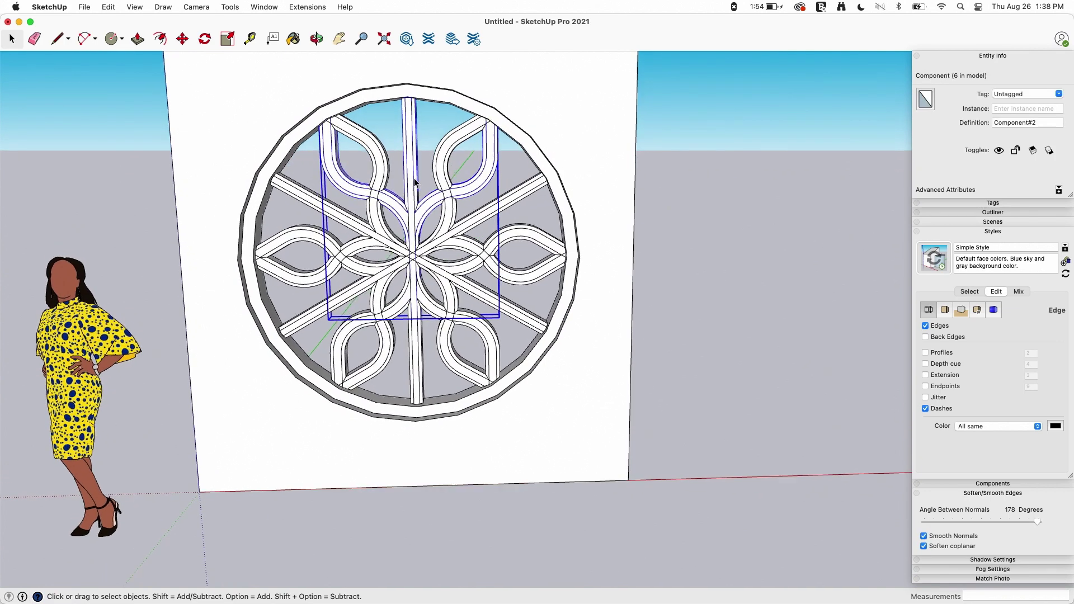
pyautogui.press('m')
pyautogui.click(412, 178)
pyautogui.moveTo(767, 221); pyautogui.dragTo(739, 201, button='middle')
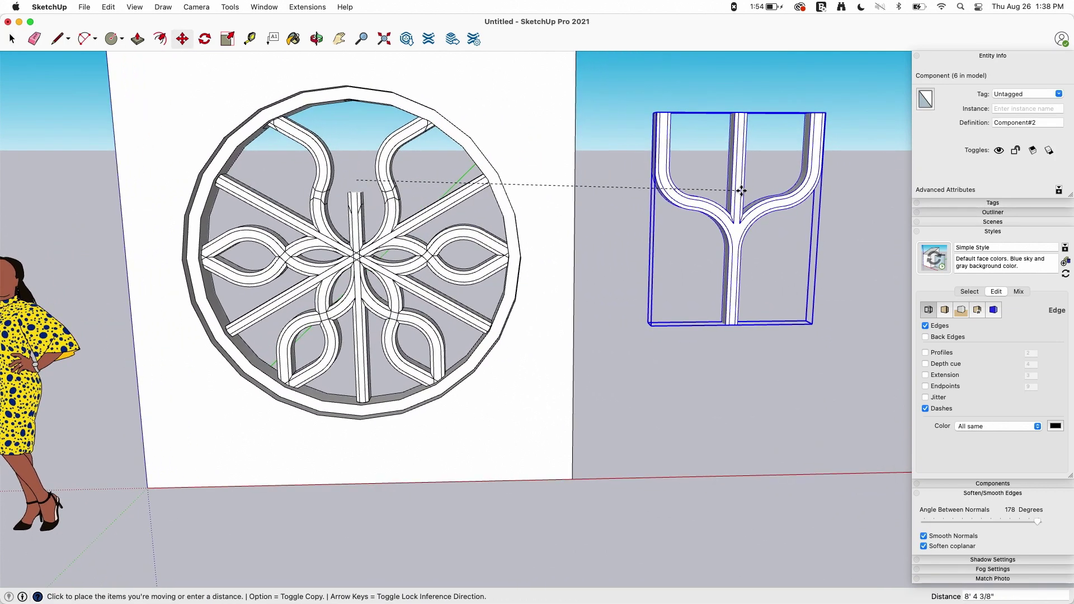
pyautogui.press('space')
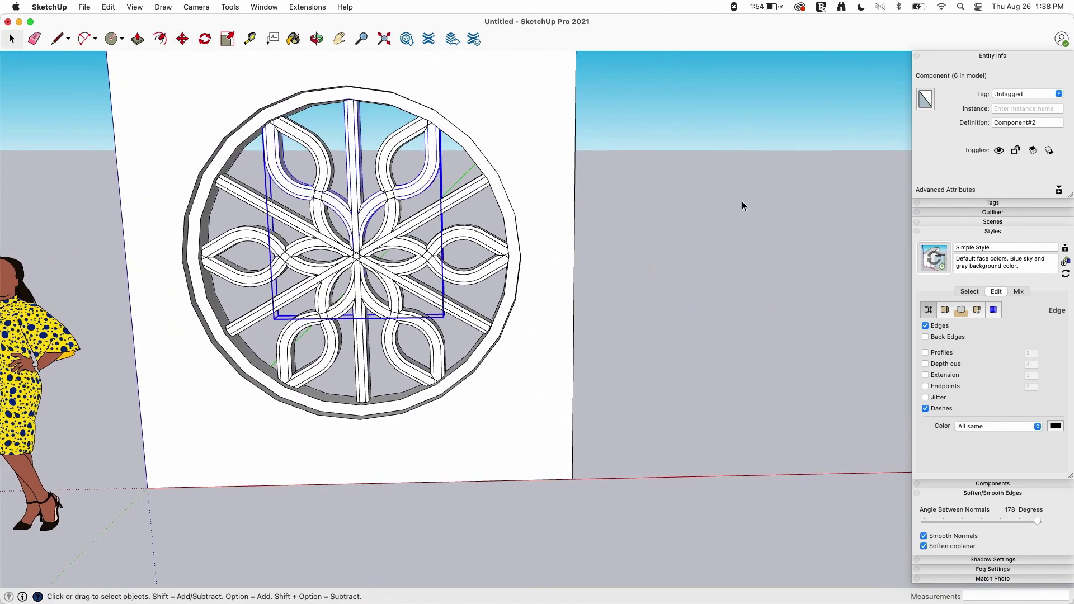
# Inside the upright tracery component, move the curved branching geometry down about 10" along the blue axis and leave component editing
pyautogui.doubleClick(359, 164)
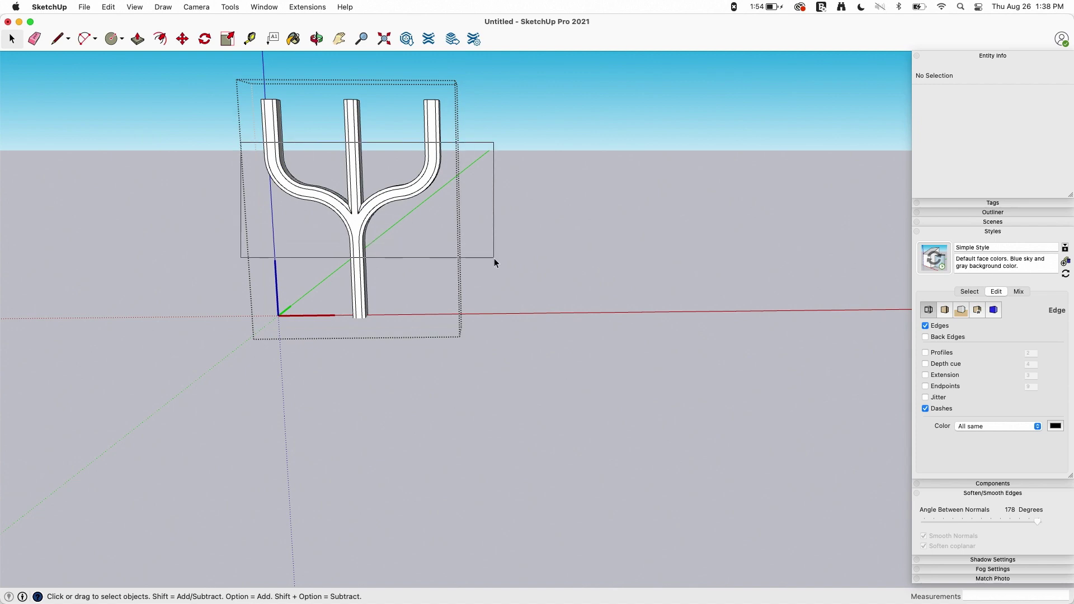
pyautogui.moveTo(492, 277); pyautogui.dragTo(491, 277)
pyautogui.press('m')
pyautogui.click(491, 154)
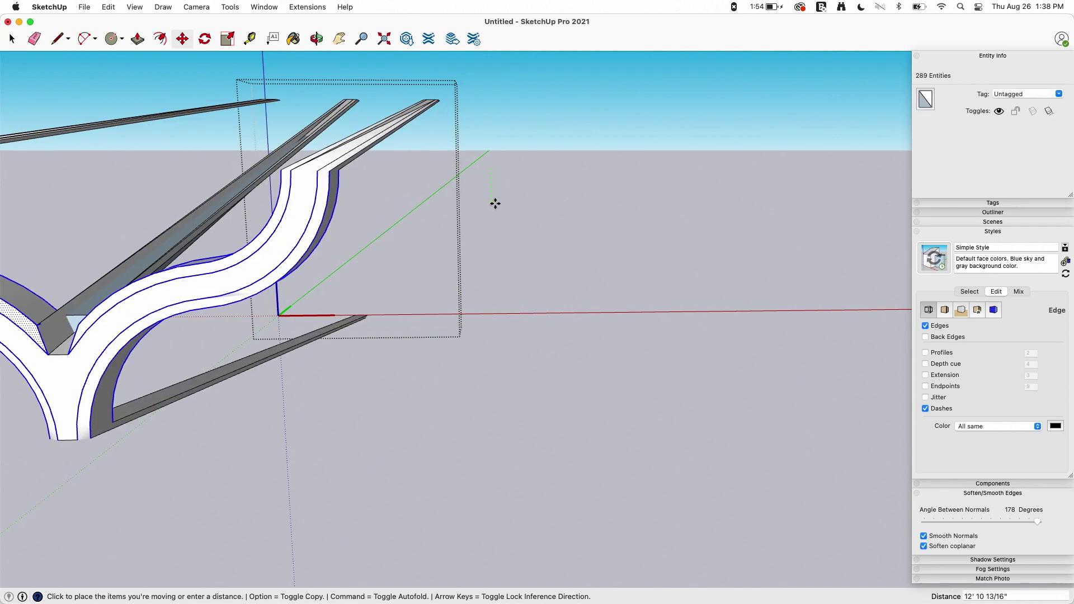
pyautogui.press('Up')
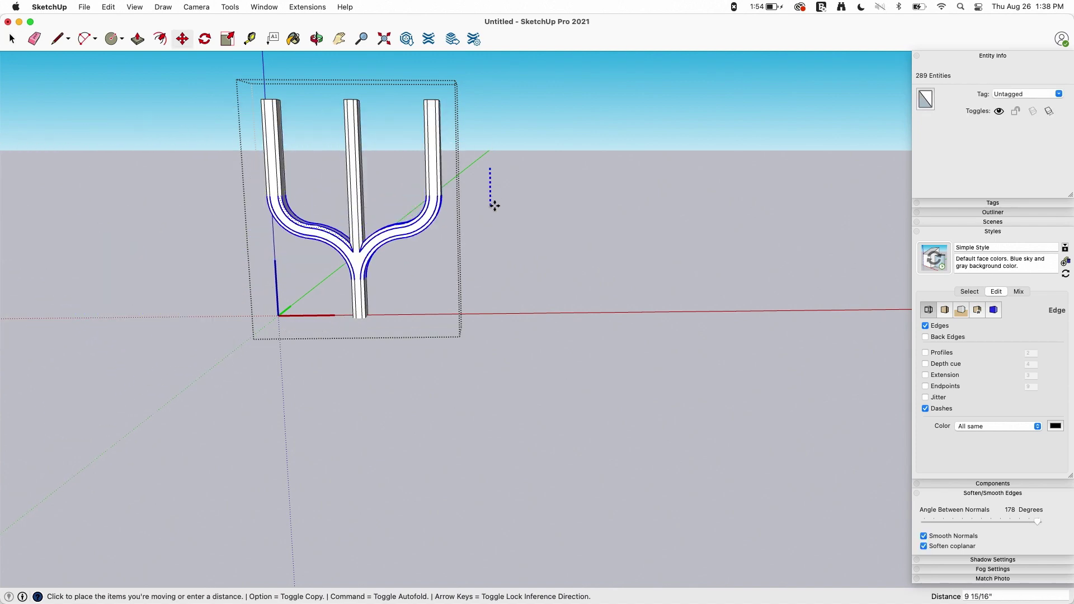
pyautogui.click(495, 206)
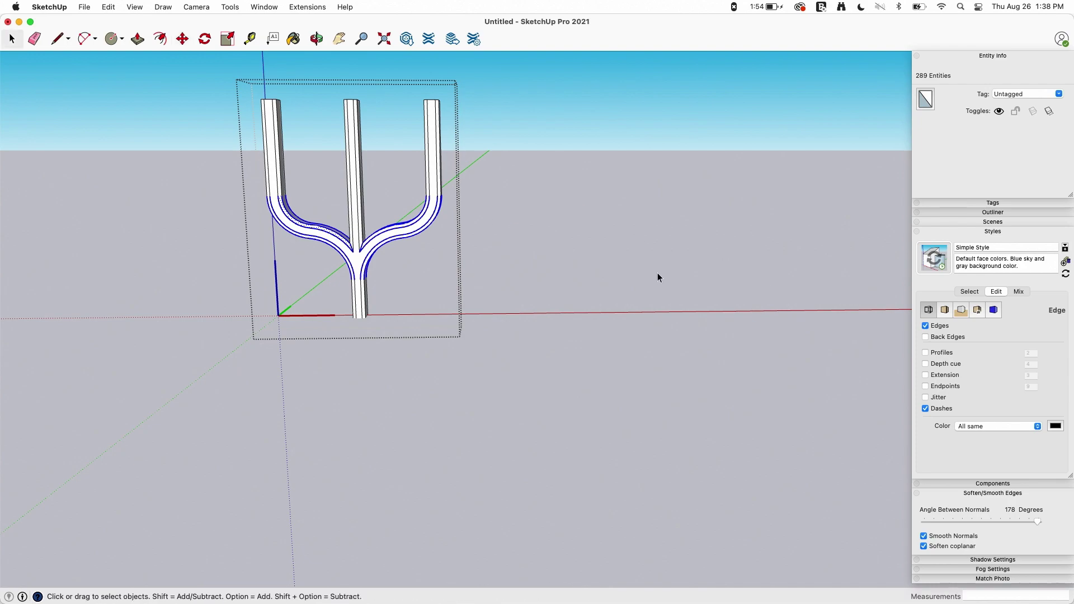
pyautogui.press('space')
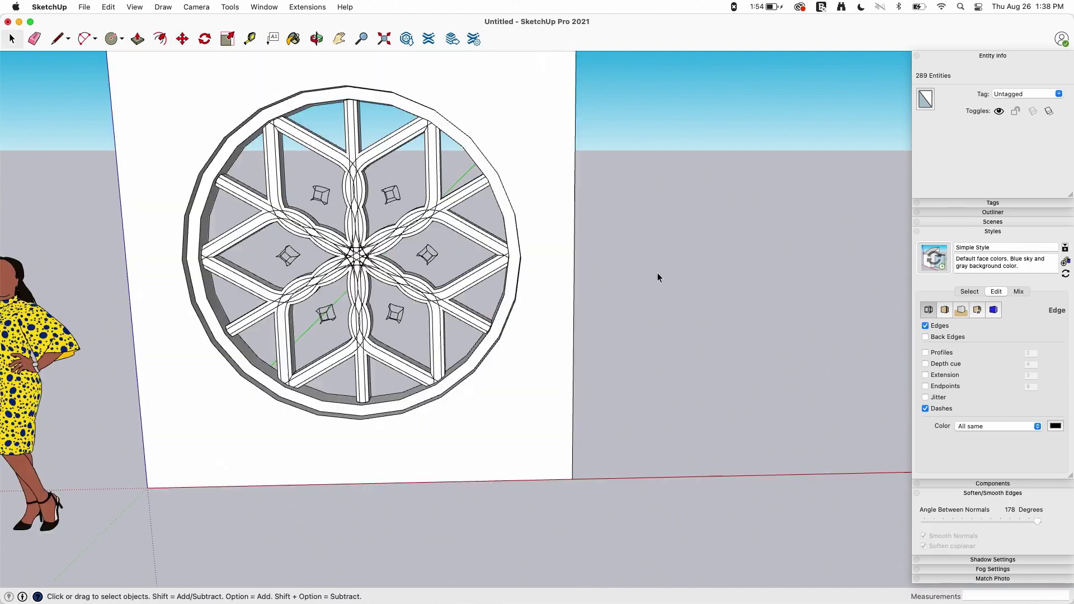
pyautogui.click(656, 273)
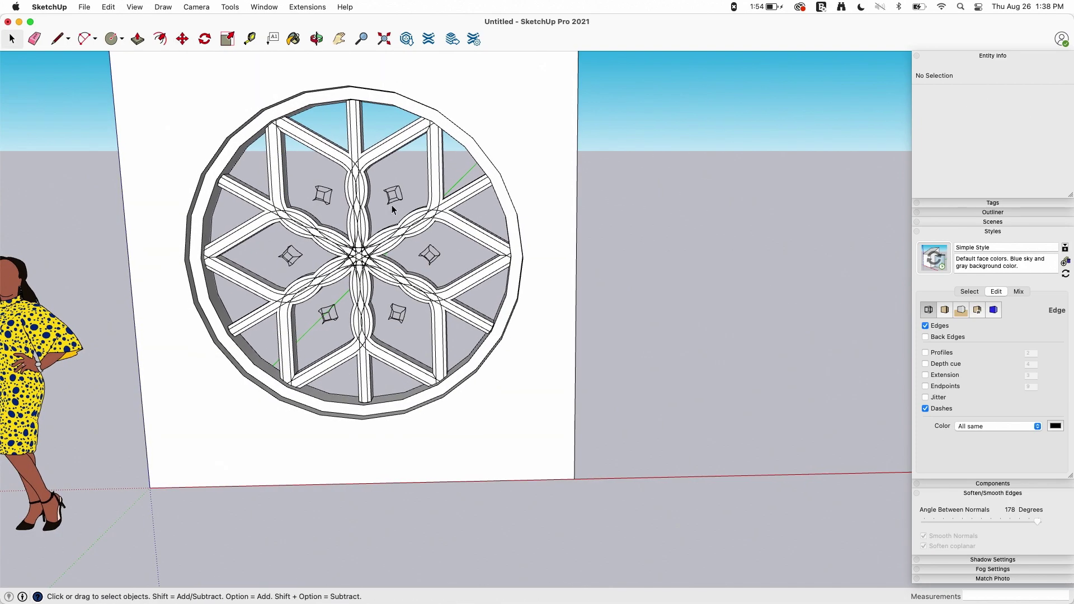
# Select the loose intersection edges across the tracery, leaving out the six components, and make them a group
pyautogui.scroll(5, 391, 210)
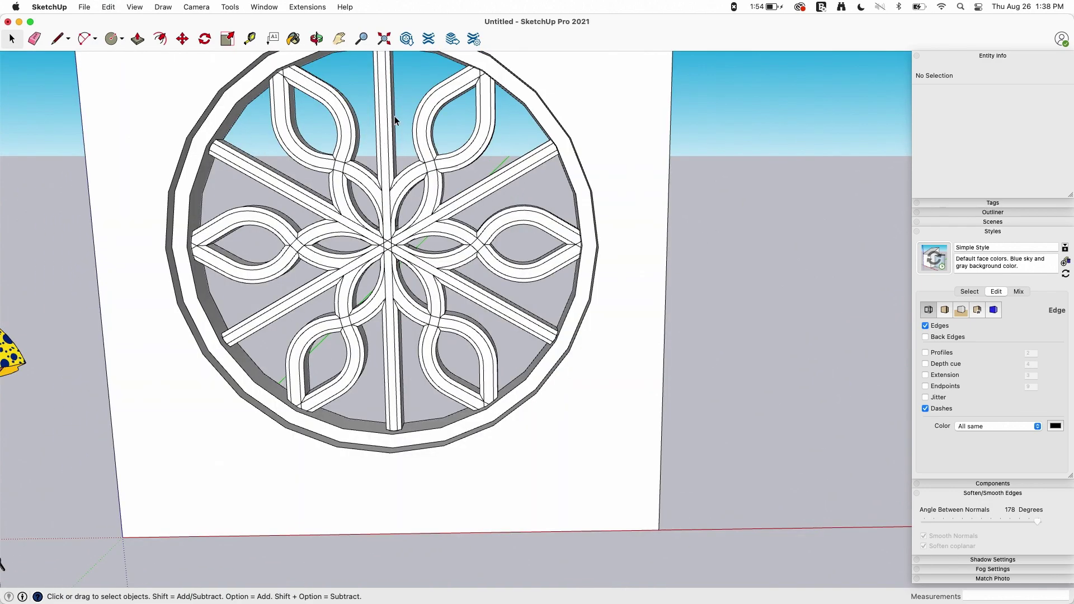
pyautogui.scroll(-6, 395, 116)
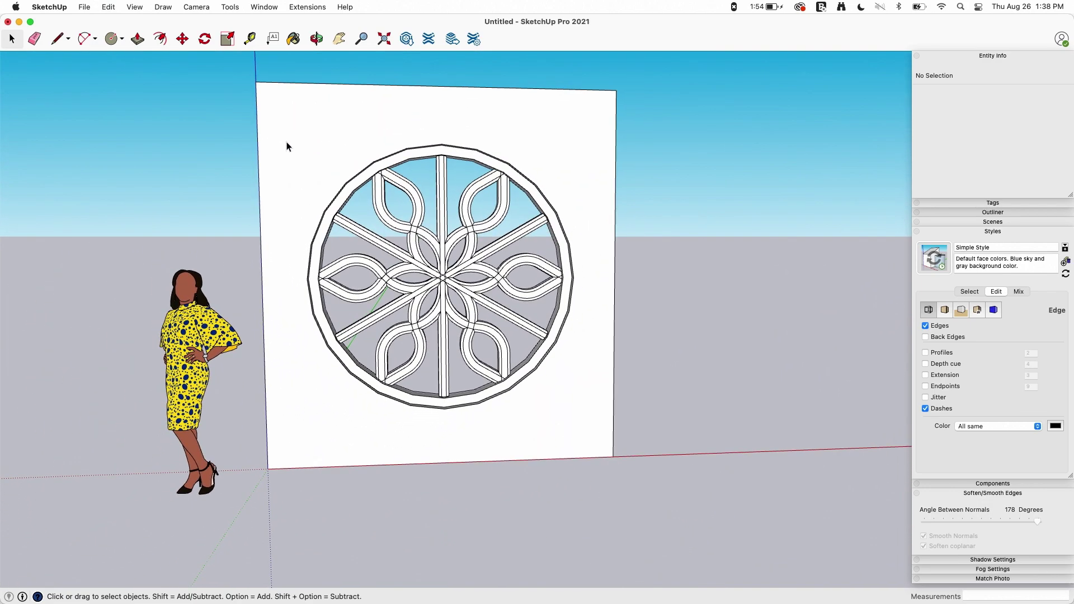
pyautogui.moveTo(286, 143); pyautogui.dragTo(611, 428)
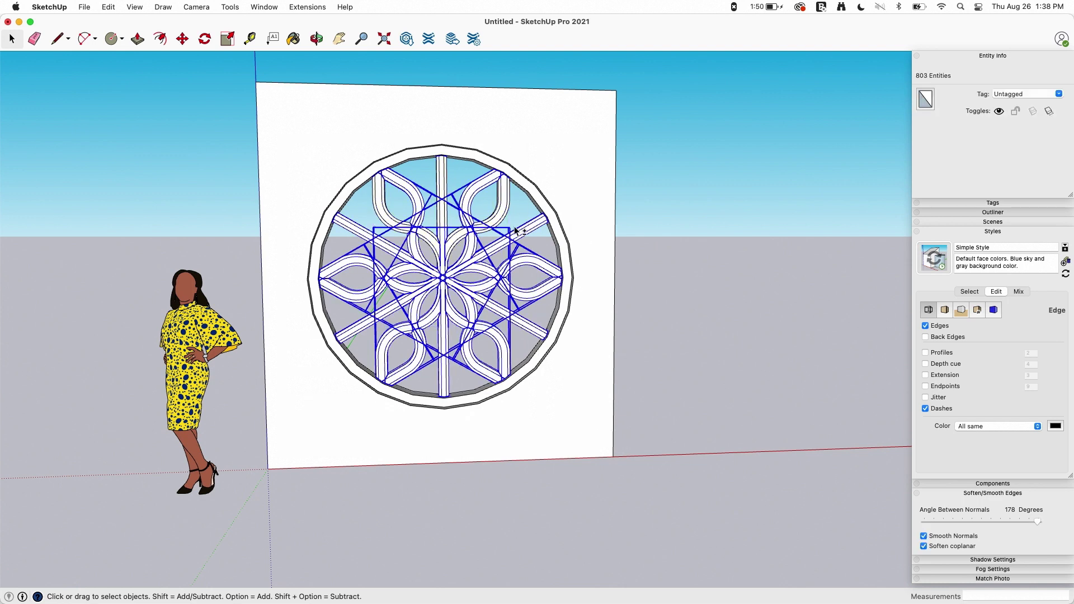
pyautogui.keyDown('shift'); pyautogui.click(440, 386); pyautogui.keyUp('shift')
pyautogui.keyDown('shift'); pyautogui.click(354, 328); pyautogui.keyUp('shift')
pyautogui.keyDown('shift'); pyautogui.click(351, 231); pyautogui.keyUp('shift')
pyautogui.scroll(3, 443, 290)
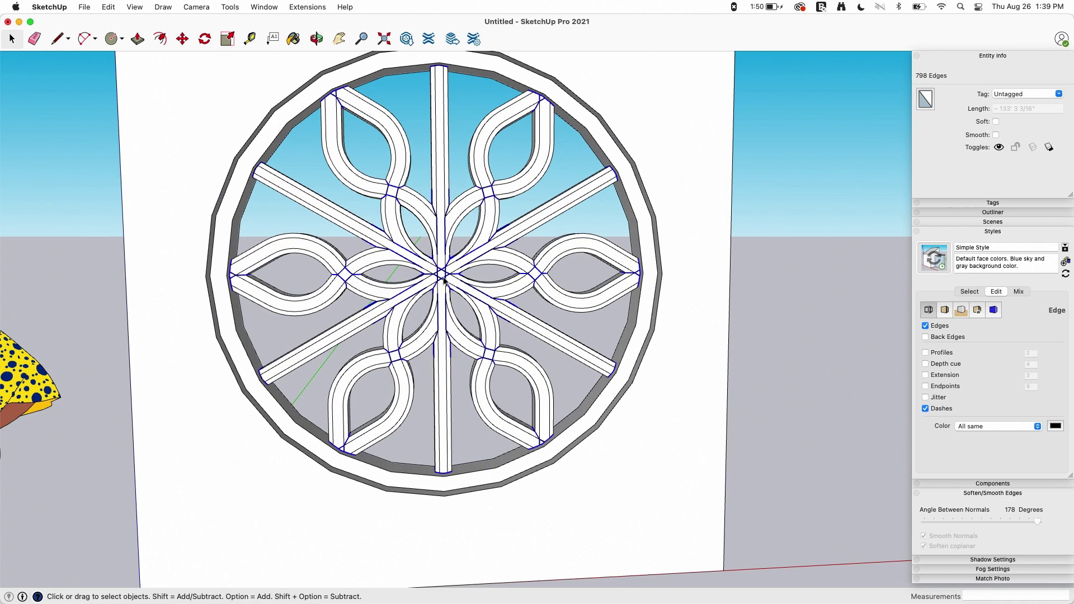
pyautogui.click(108, 6)
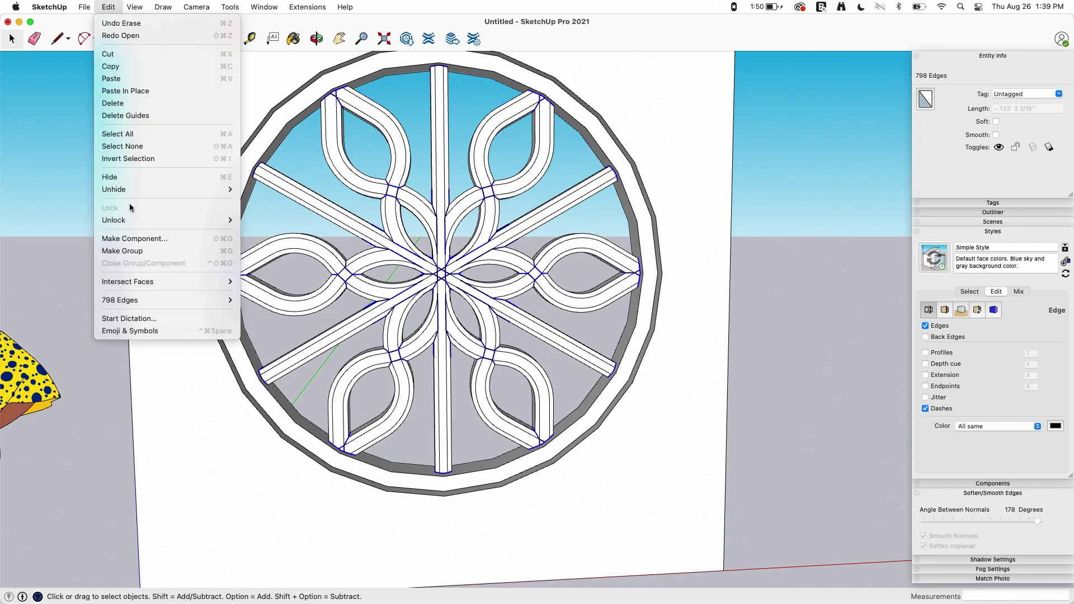
pyautogui.click(122, 250)
pyautogui.scroll(-5, 437, 291)
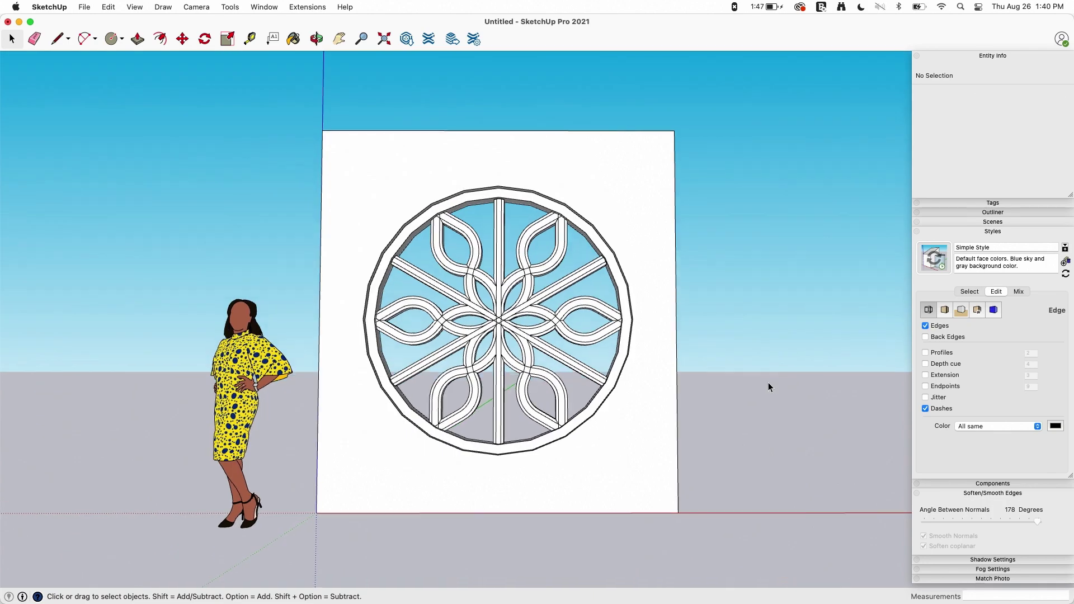
# Examine the tracery and its seams in the circular wall opening from several angles
pyautogui.scroll(1, 767, 381)
pyautogui.moveTo(768, 381)
pyautogui.mouseDown(button='middle')
pyautogui.moveTo(750, 266)
pyautogui.moveTo(545, 139)
pyautogui.moveTo(382, 463)
pyautogui.moveTo(576, 486)
pyautogui.moveTo(629, 459)
pyautogui.moveTo(534, 209)
pyautogui.moveTo(527, 222)
pyautogui.mouseUp(button='middle')
pyautogui.click(526, 226)
pyautogui.click(463, 212)
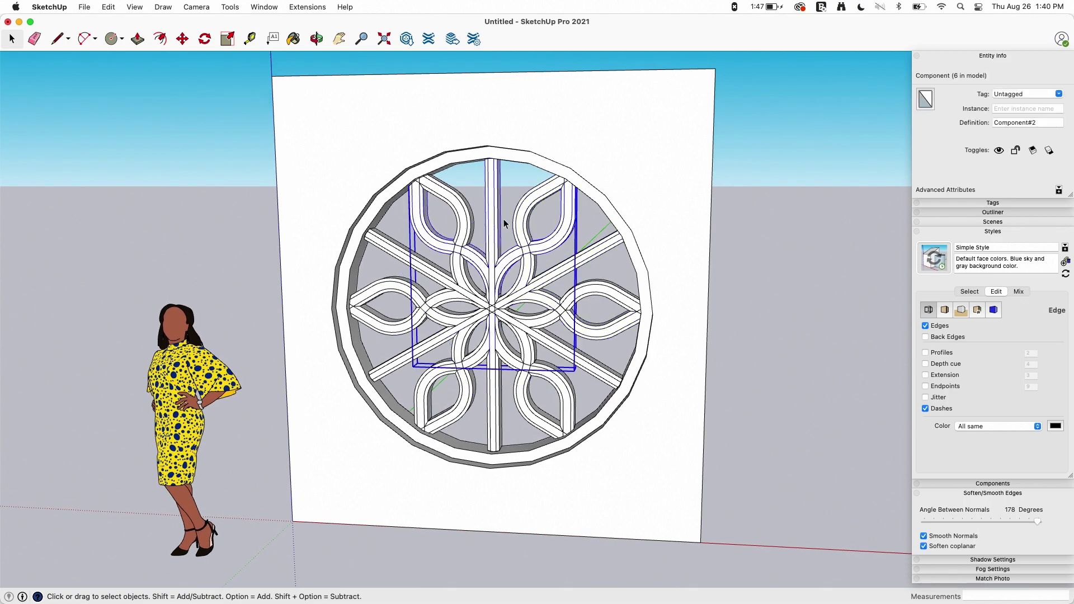
pyautogui.moveTo(513, 260); pyautogui.dragTo(500, 307, button='middle')
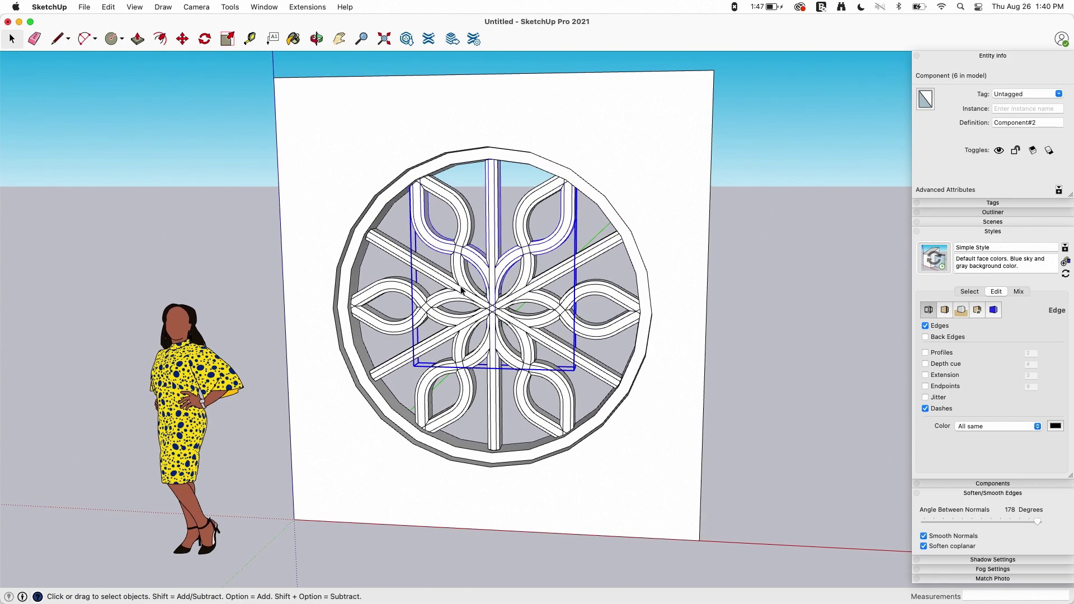
pyautogui.moveTo(882, 317); pyautogui.dragTo(497, 226, button='middle')
pyautogui.moveTo(358, 322); pyautogui.dragTo(793, 418, button='middle')
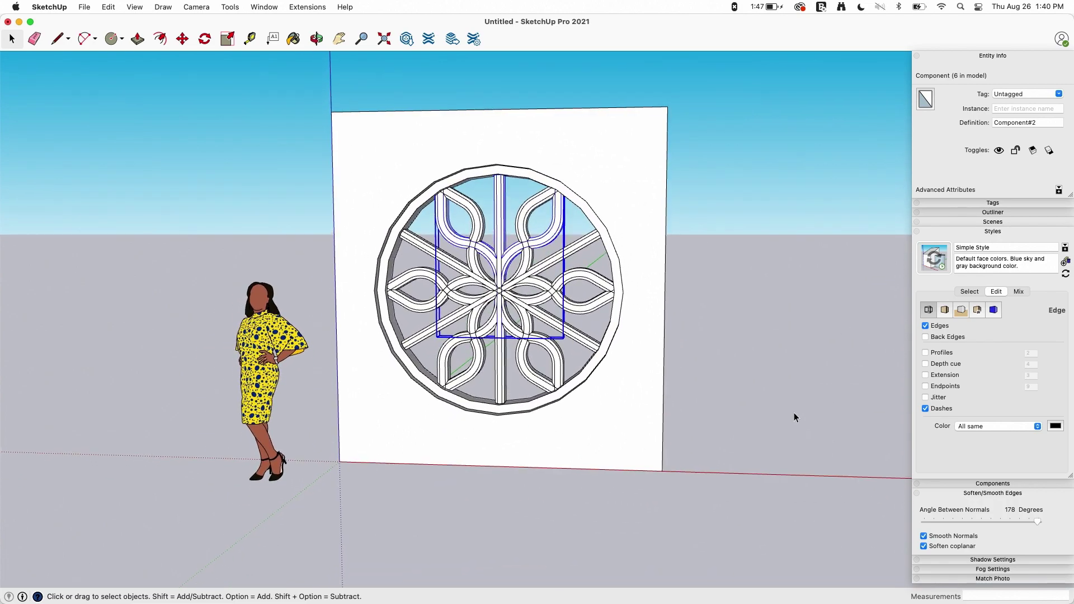
pyautogui.click(744, 439)
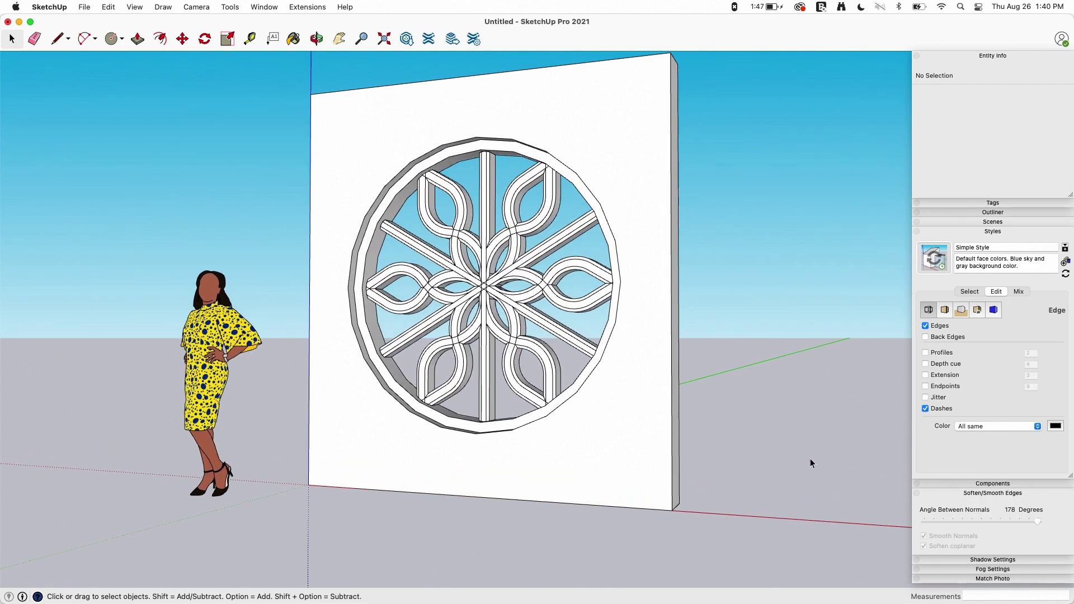